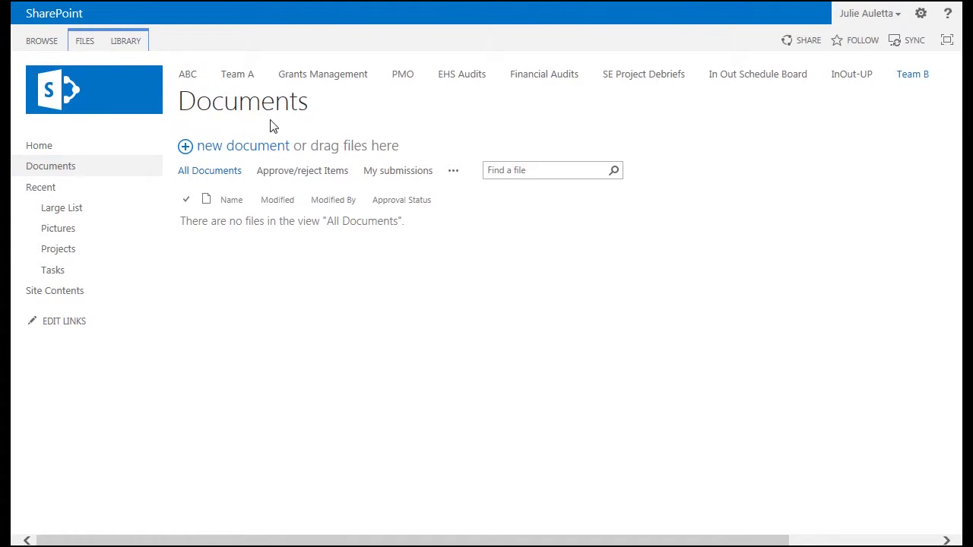
- Show the LIBRARY ribbon commands for the empty Documents library
{"action": "left_click", "coordinate": [131, 43]}
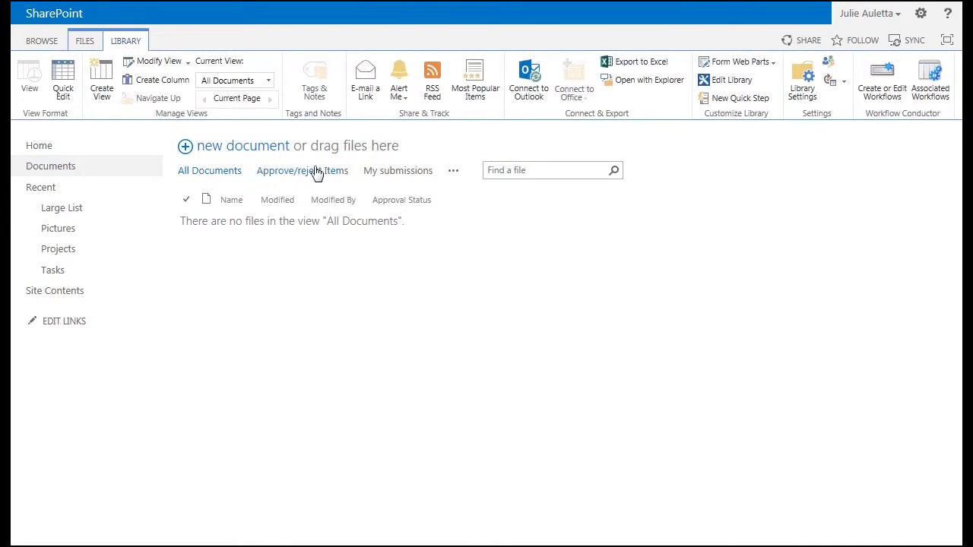
- Create a new workflow with a Request Approval step between start and end, ready for editing
{"action": "left_click", "coordinate": [887, 92]}
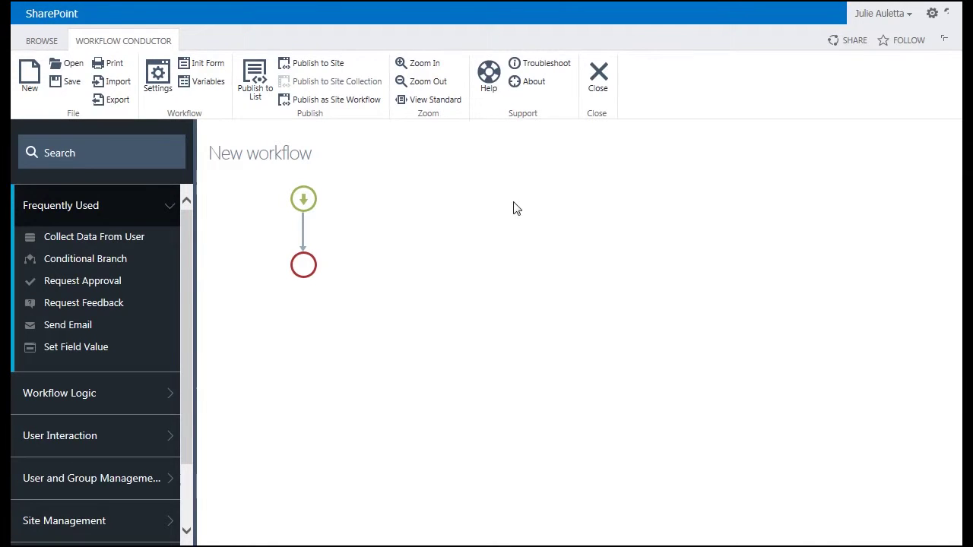
{"action": "left_click_drag", "start_coordinate": [100, 282], "coordinate": [303, 235]}
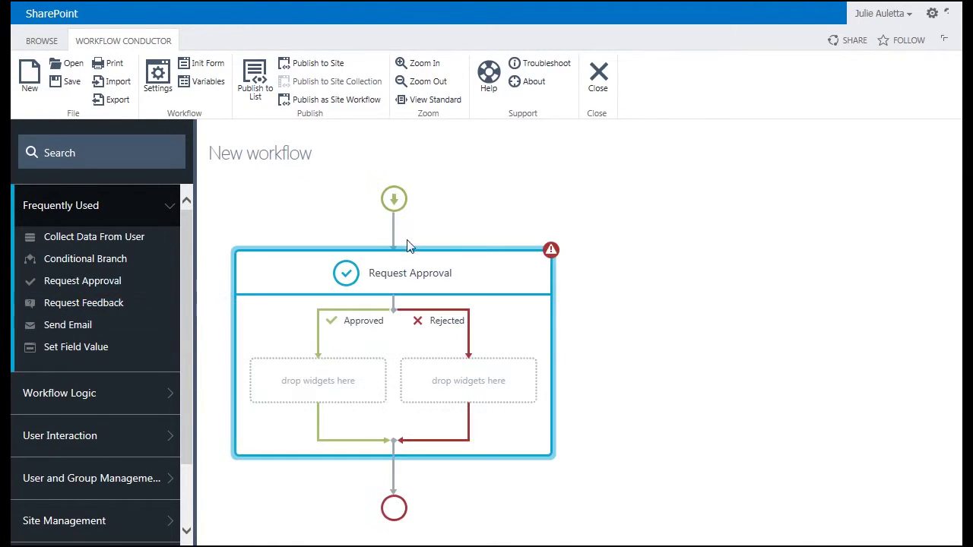
{"action": "double_click", "coordinate": [406, 280]}
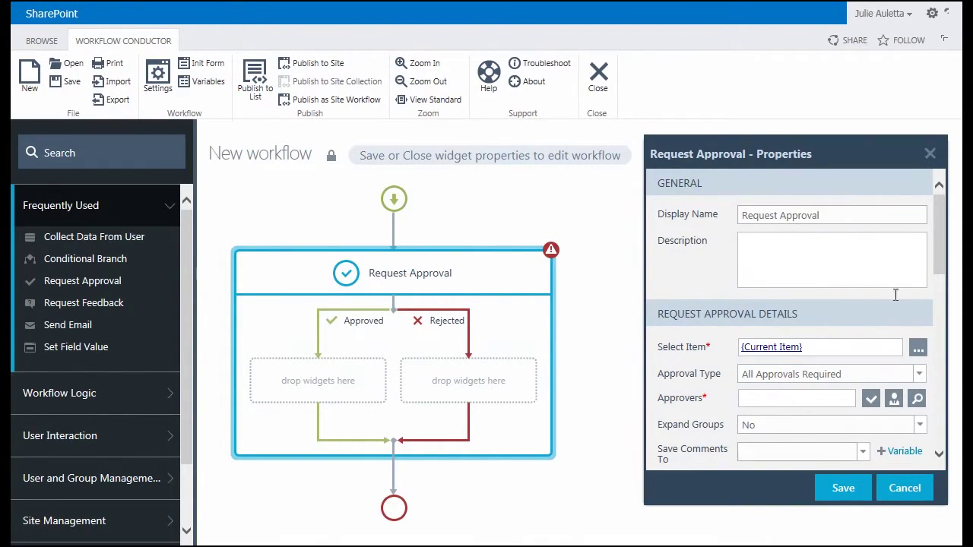
- Set Multiple Approvals Required with 2 approvers needed, entering and verifying three approver accounts
{"action": "scroll", "coordinate": [947, 251], "scroll_direction": "down", "scroll_amount": 3}
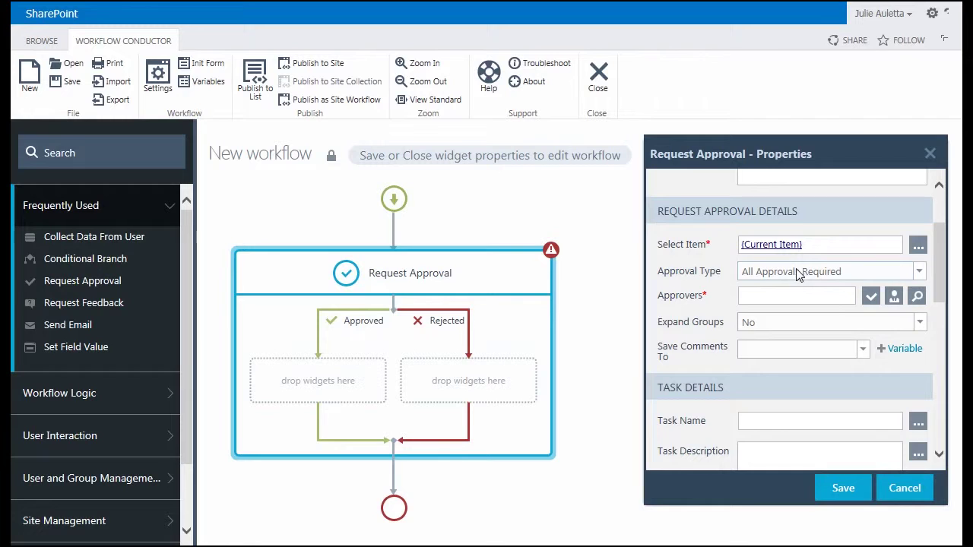
{"action": "left_click", "coordinate": [798, 275]}
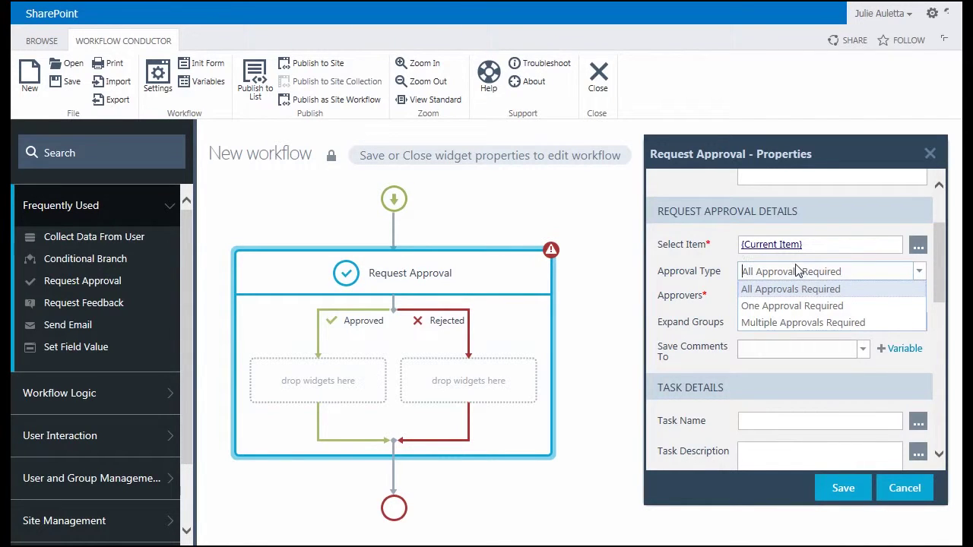
{"action": "left_click", "coordinate": [783, 322]}
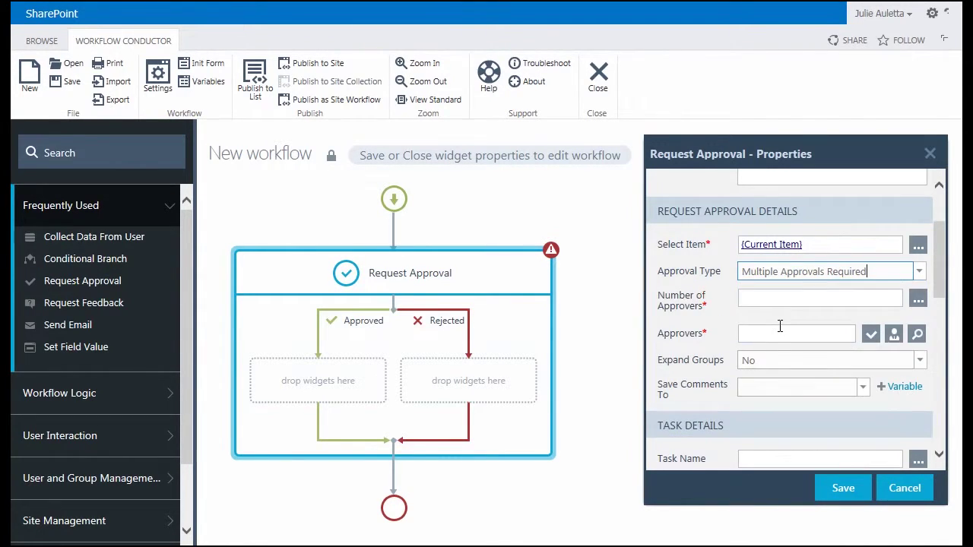
{"action": "left_click", "coordinate": [786, 297]}
{"action": "type", "text": "2"}
{"action": "left_click", "coordinate": [759, 333]}
{"action": "type", "text": "spuser1"}
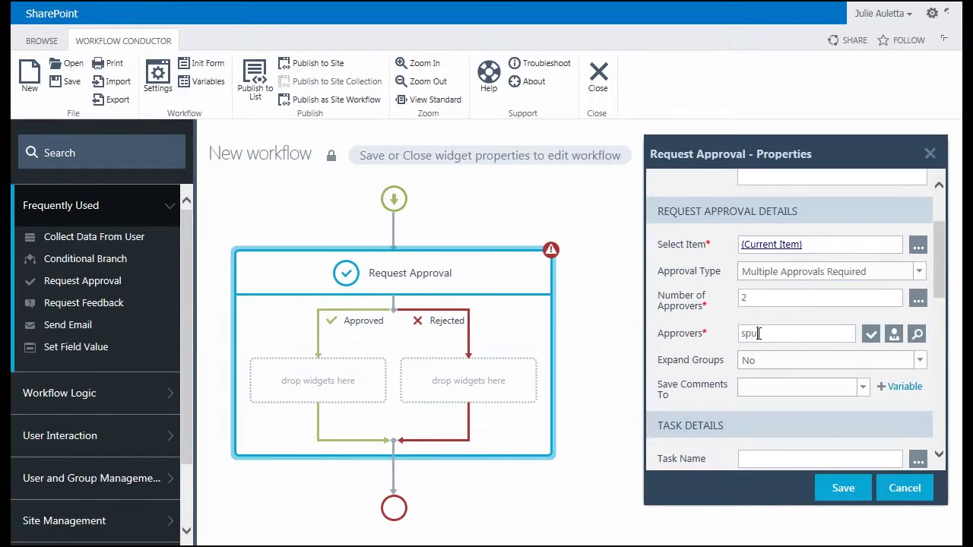
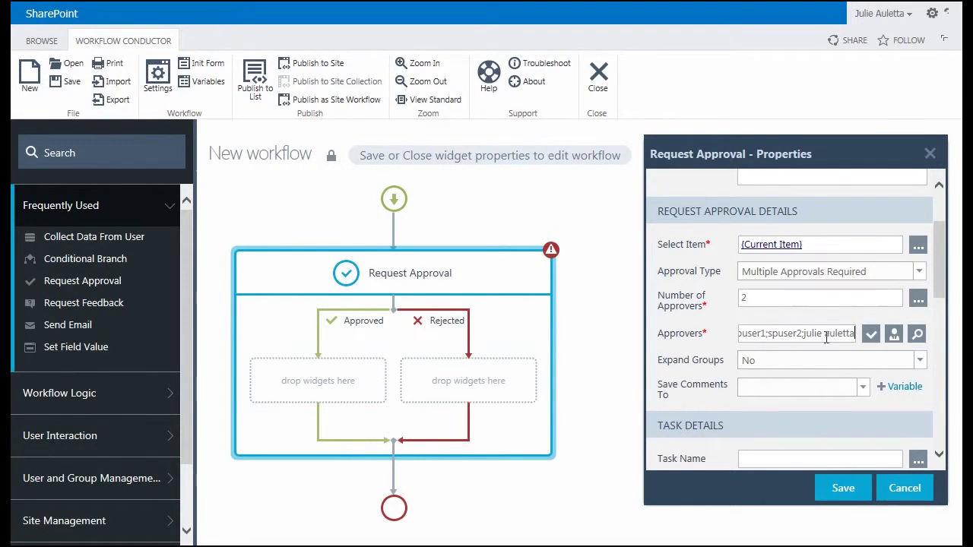
{"action": "left_click", "coordinate": [871, 334]}
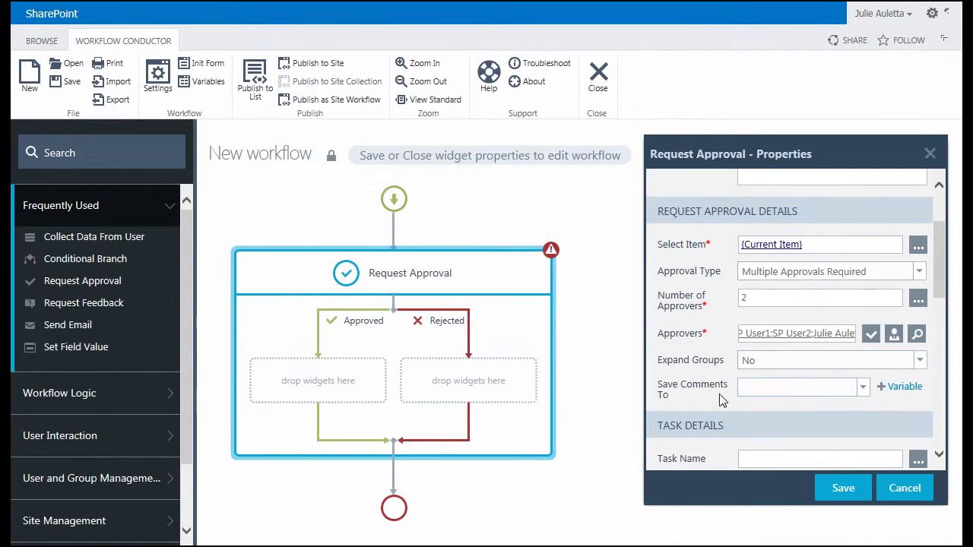
- Add text variable varReviewComments and save the approval comments into it
{"action": "left_click", "coordinate": [901, 389]}
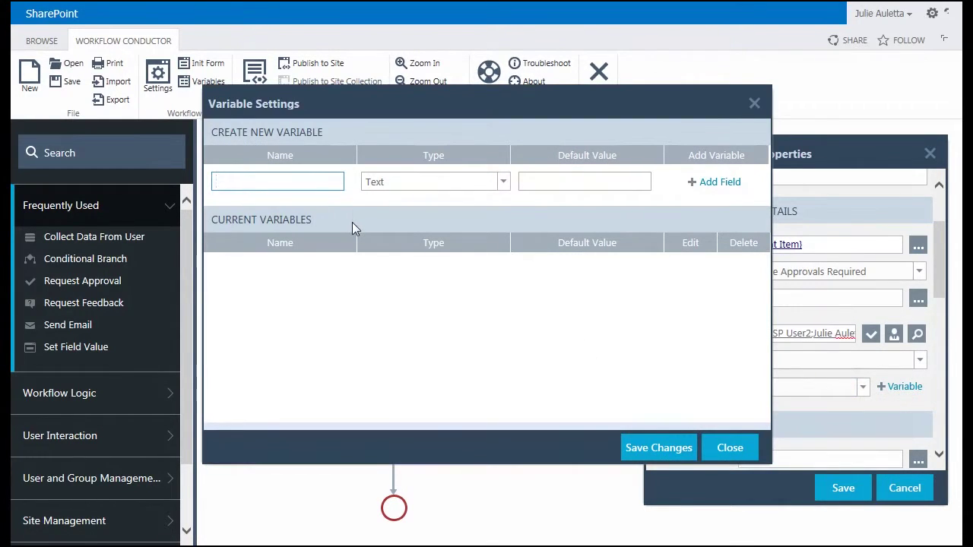
{"action": "type", "text": "varReviewComments"}
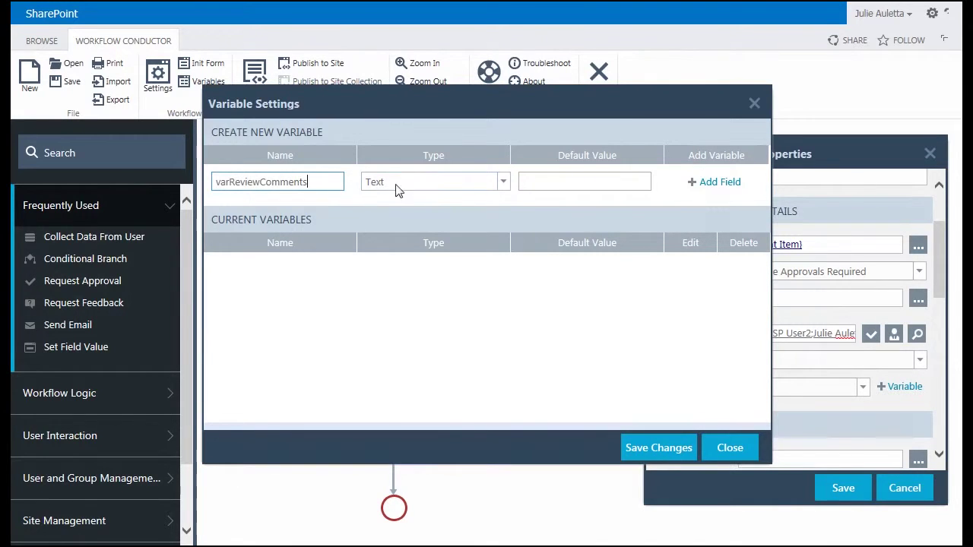
{"action": "left_click", "coordinate": [704, 185]}
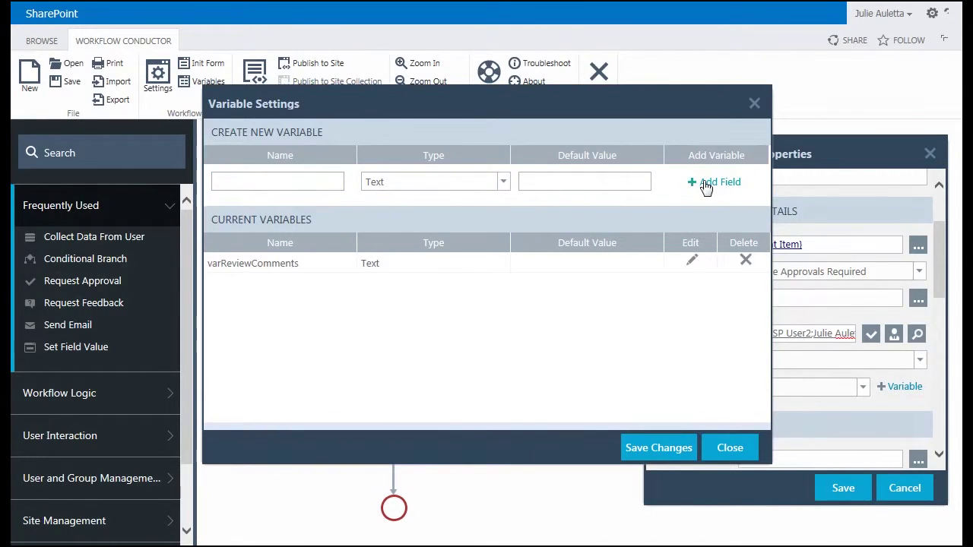
{"action": "left_click", "coordinate": [636, 453]}
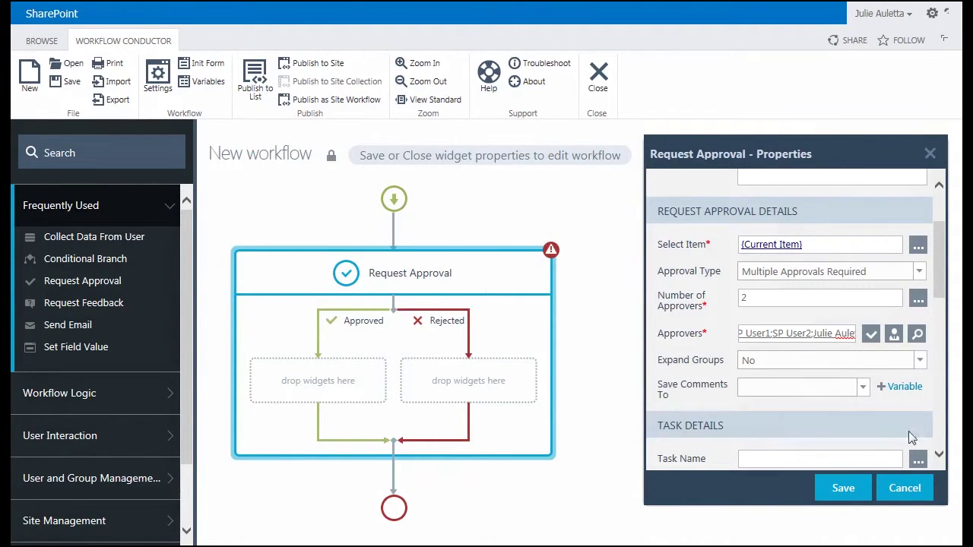
{"action": "left_click", "coordinate": [862, 388]}
{"action": "left_click", "coordinate": [852, 407]}
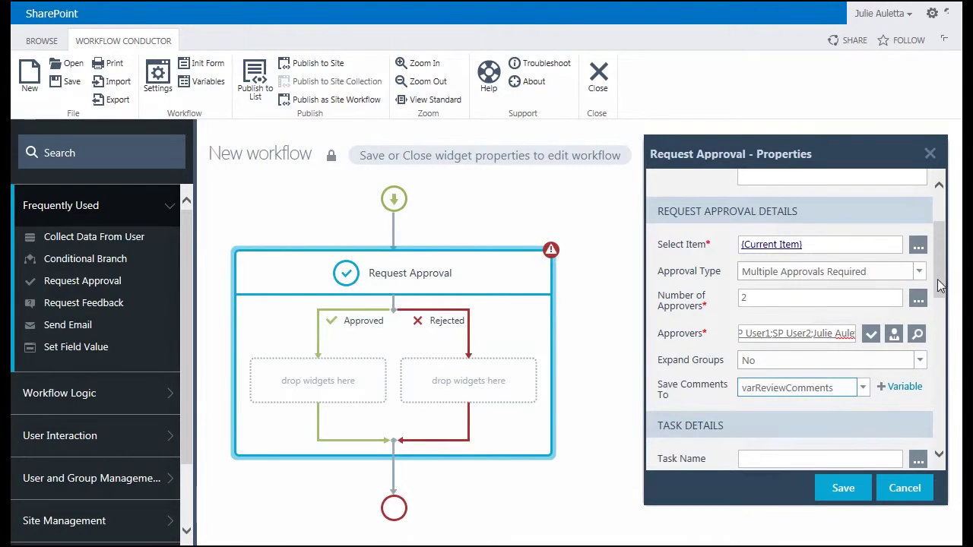
{"action": "left_click_drag", "start_coordinate": [940, 278], "coordinate": [958, 337]}
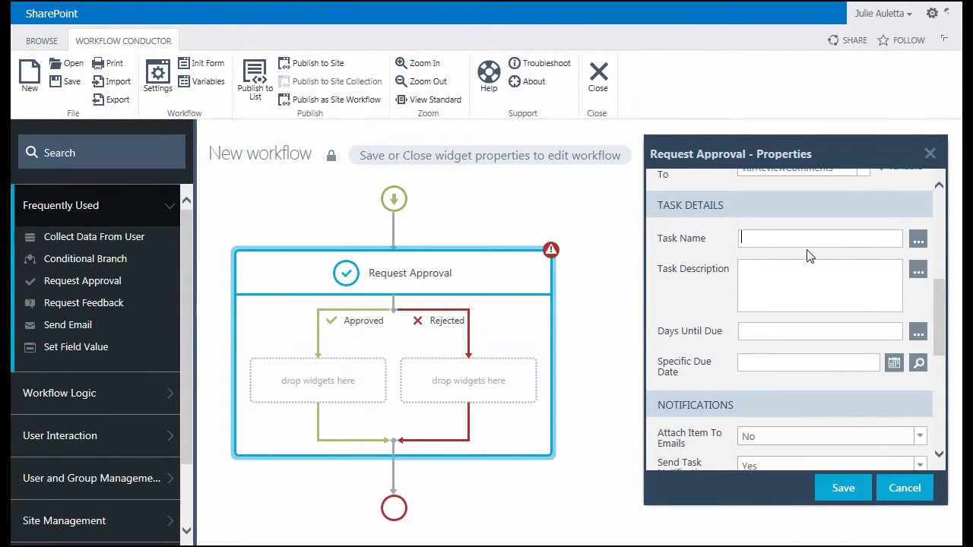
- Name the task 'Review Document', describe it as a review-and-approve-or-reject request, due in 2 days
{"action": "type", "text": "Review Document"}
{"action": "left_click", "coordinate": [807, 275]}
{"action": "type", "text": "Please review "}
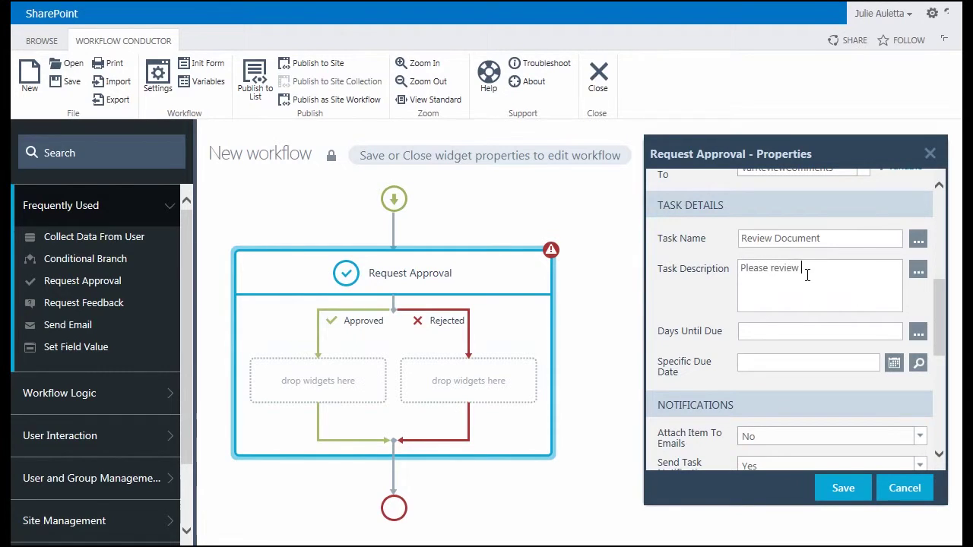
{"action": "type", "text": "this document and choose to a"}
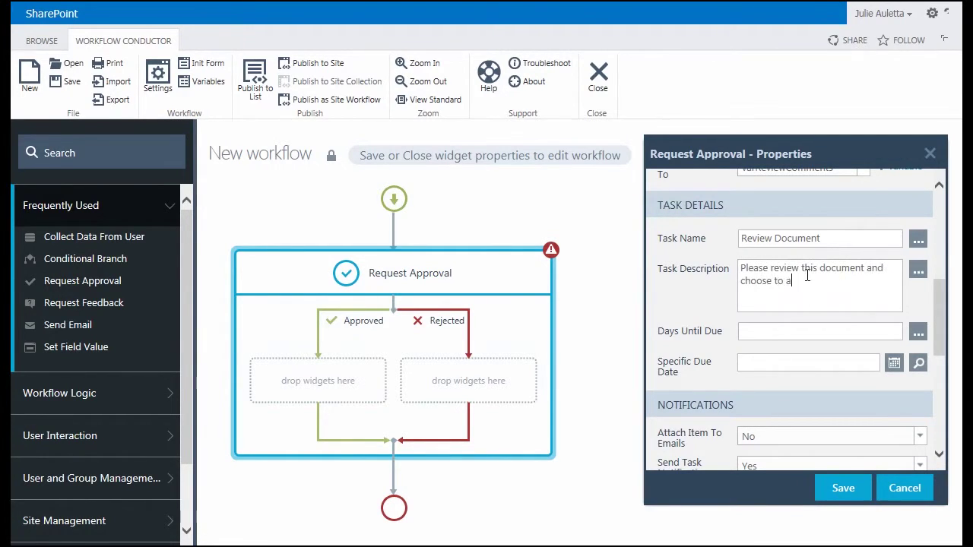
{"action": "type", "text": "pprove or reject it."}
{"action": "left_click", "coordinate": [837, 332]}
{"action": "type", "text": "2"}
{"action": "left_click_drag", "start_coordinate": [943, 314], "coordinate": [942, 370]}
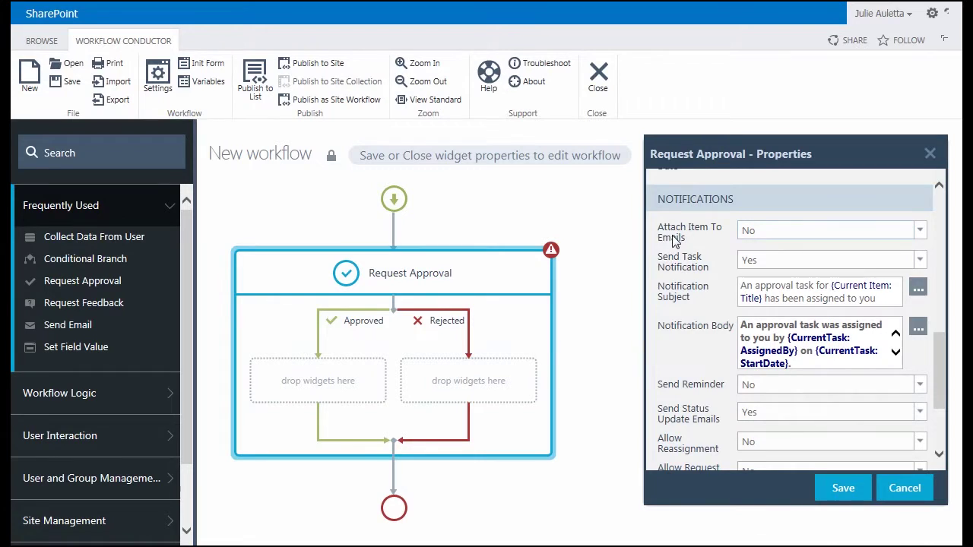
- Attach the document to notification emails and set Send Reminder and Send Status Update Emails to No
{"action": "left_click", "coordinate": [752, 231]}
{"action": "left_click", "coordinate": [755, 245]}
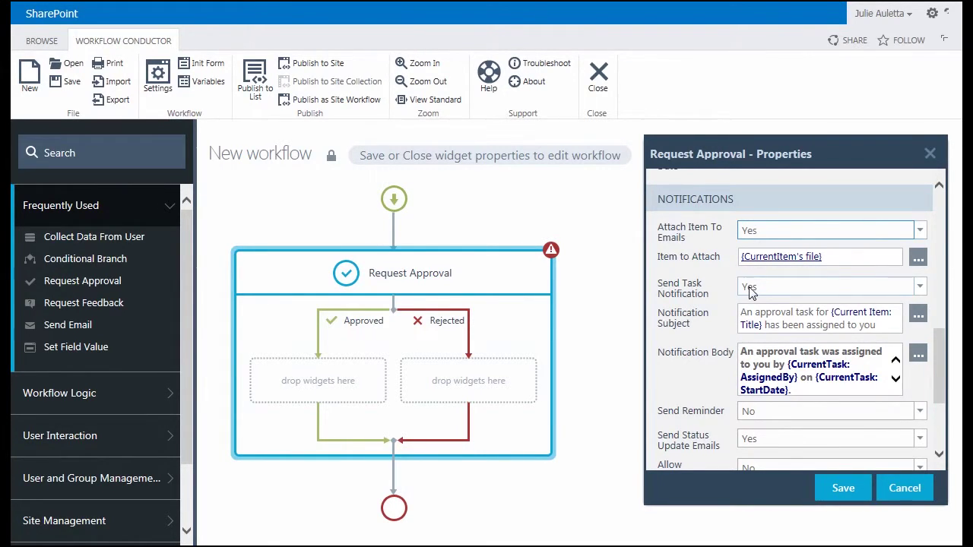
{"action": "scroll", "coordinate": [749, 294], "scroll_direction": "down", "scroll_amount": 3}
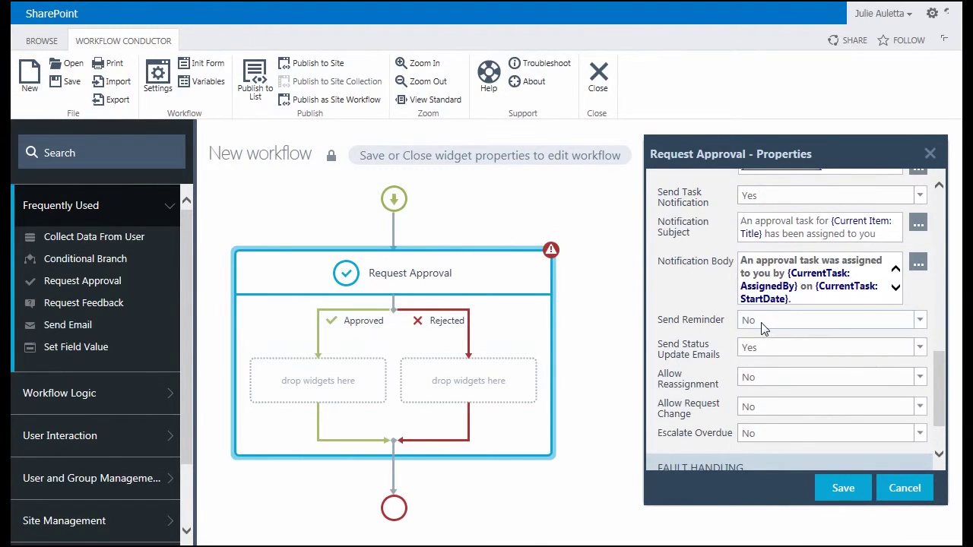
{"action": "left_click", "coordinate": [764, 325]}
{"action": "left_click", "coordinate": [760, 339]}
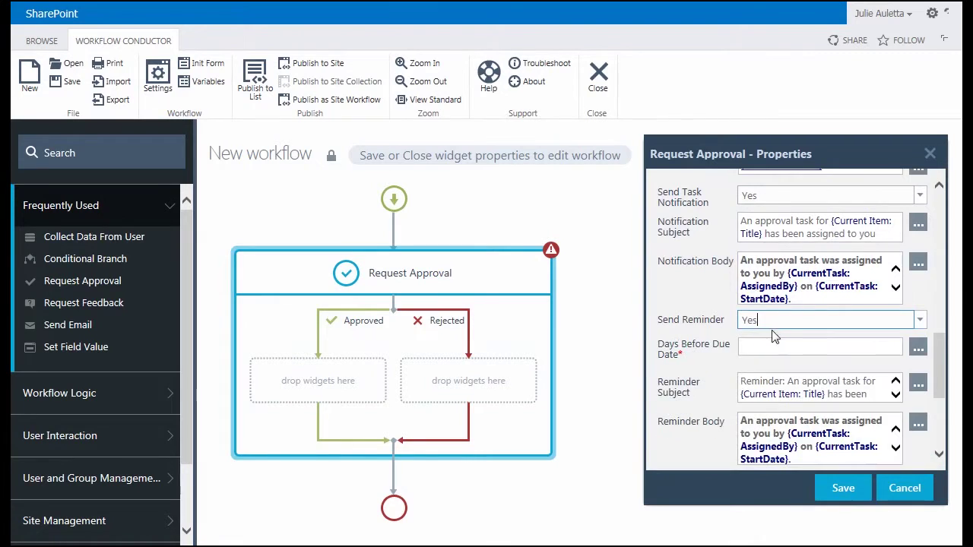
{"action": "left_click", "coordinate": [753, 349]}
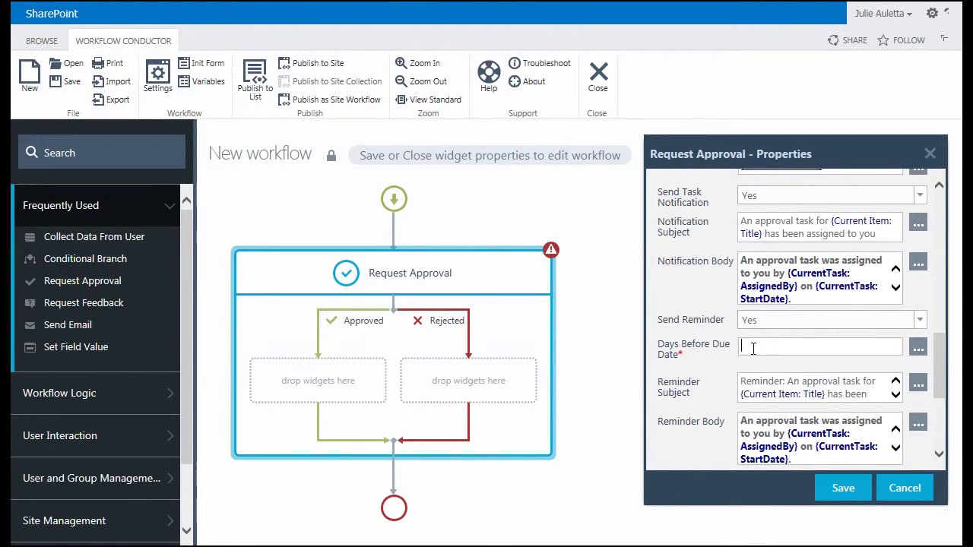
{"action": "left_click", "coordinate": [760, 325]}
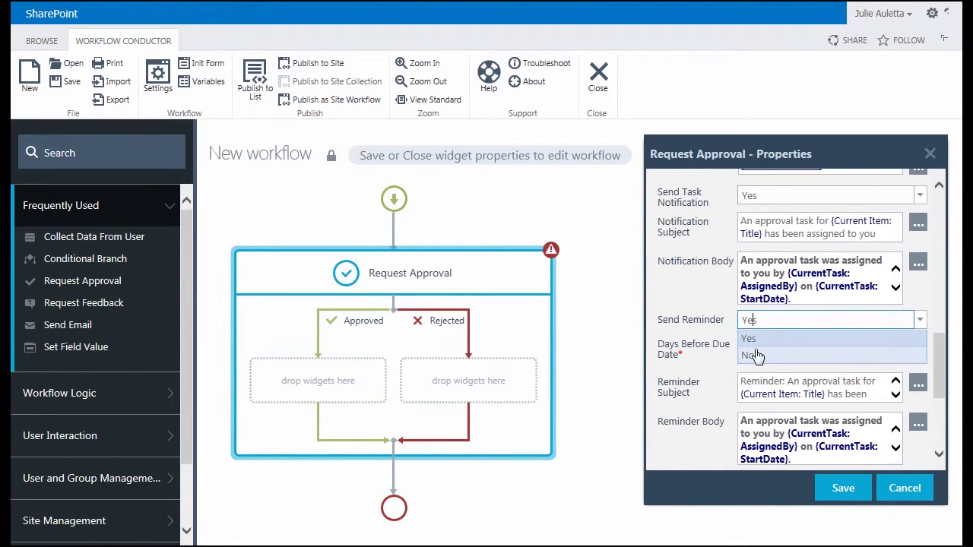
{"action": "left_click", "coordinate": [756, 355]}
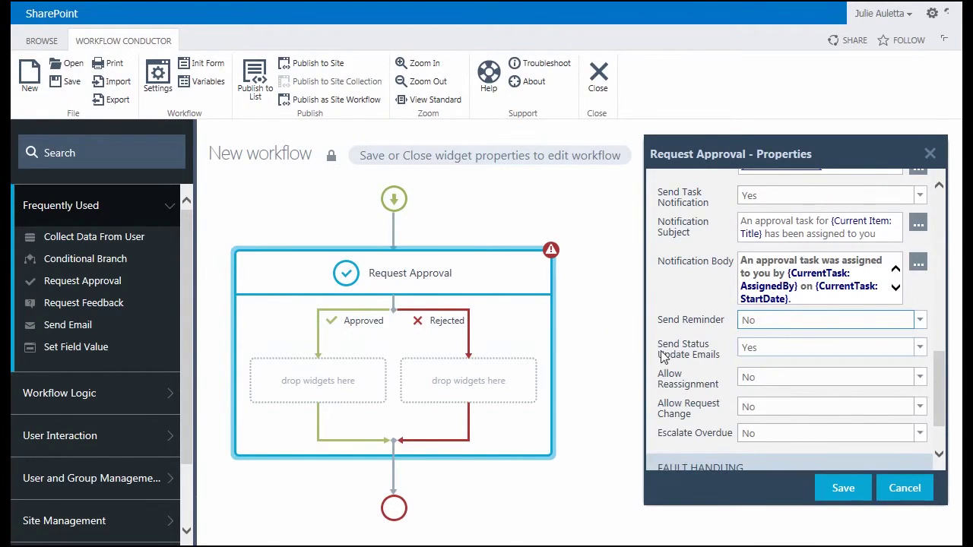
{"action": "left_click", "coordinate": [755, 354]}
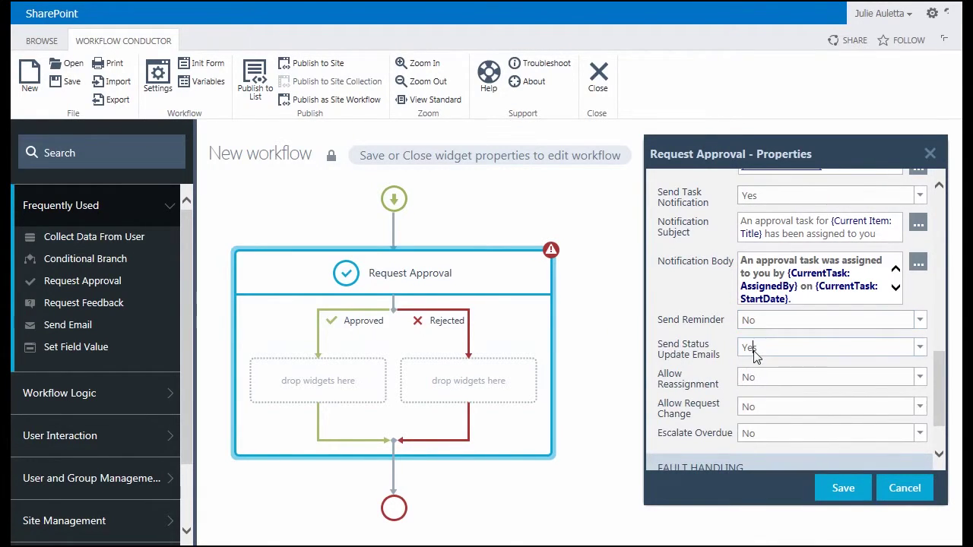
{"action": "left_click", "coordinate": [755, 382]}
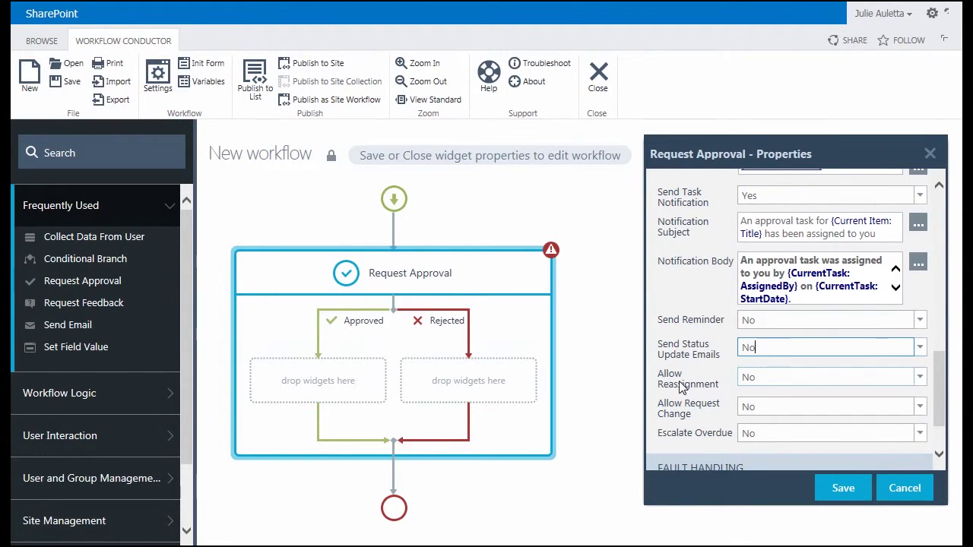
- Set Allow Reassignment to Yes and save the Request Approval properties
{"action": "left_click", "coordinate": [752, 380]}
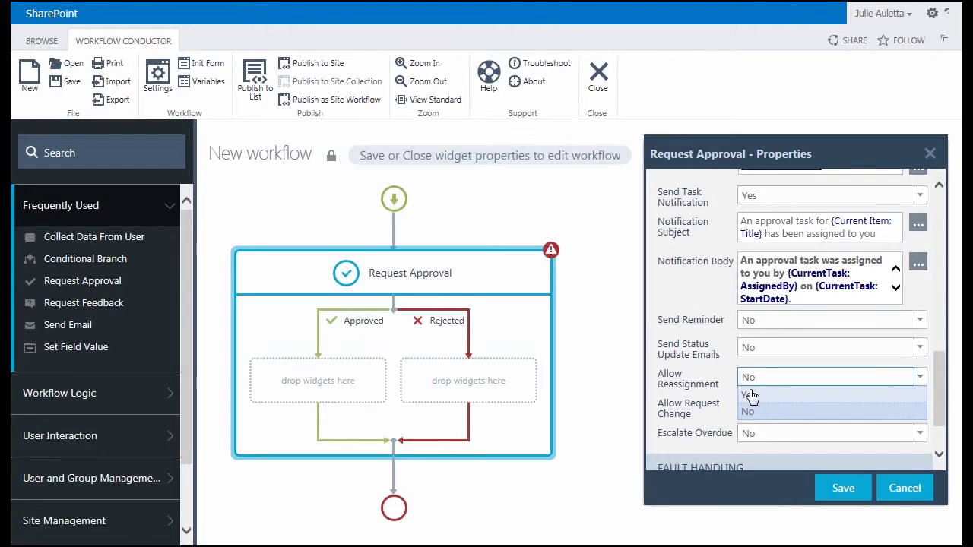
{"action": "left_click", "coordinate": [749, 394]}
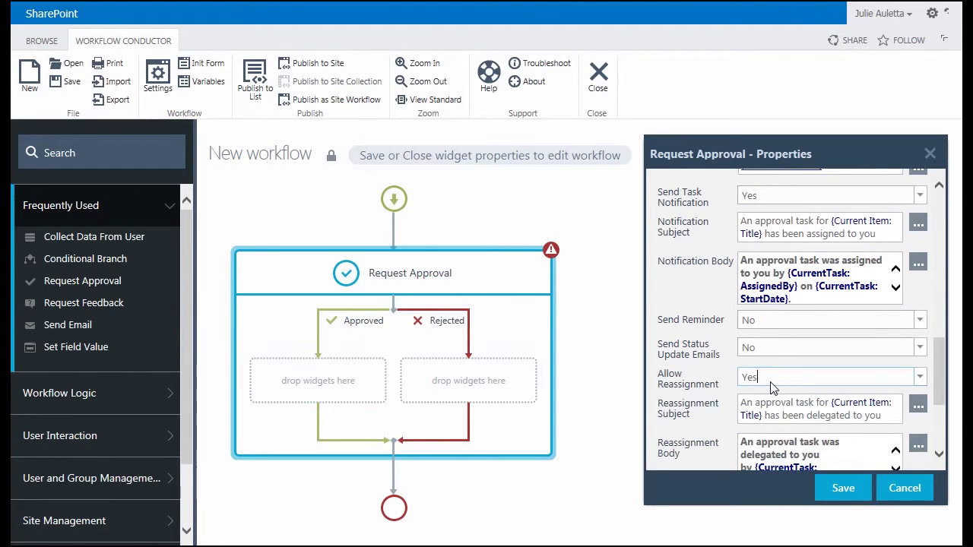
{"action": "scroll", "coordinate": [783, 389], "scroll_direction": "down", "scroll_amount": 3}
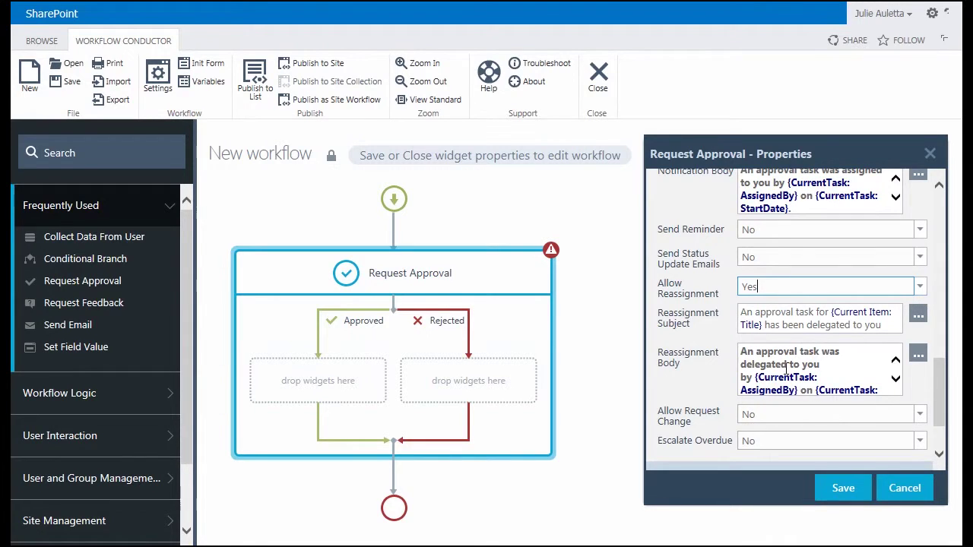
{"action": "scroll", "coordinate": [726, 334], "scroll_direction": "down", "scroll_amount": 1}
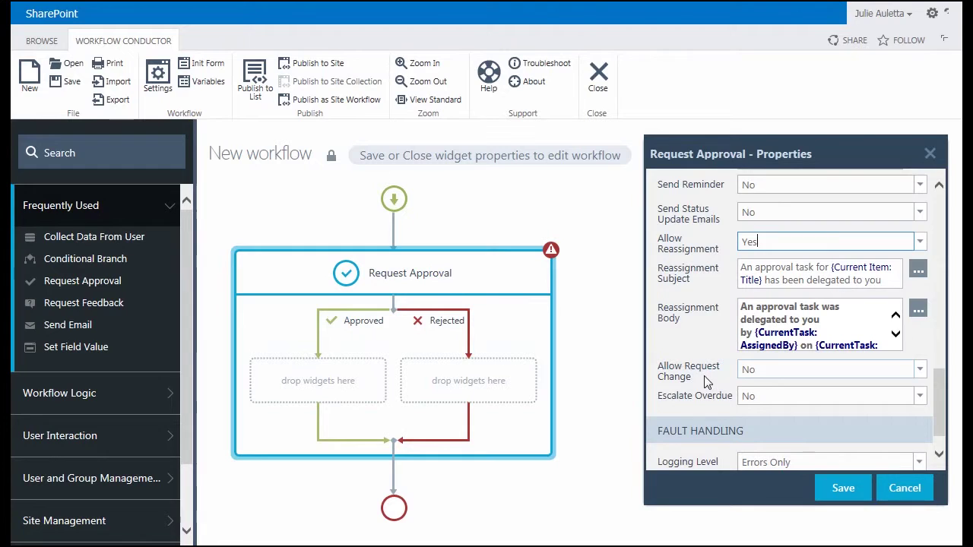
{"action": "scroll", "coordinate": [704, 376], "scroll_direction": "down", "scroll_amount": 1}
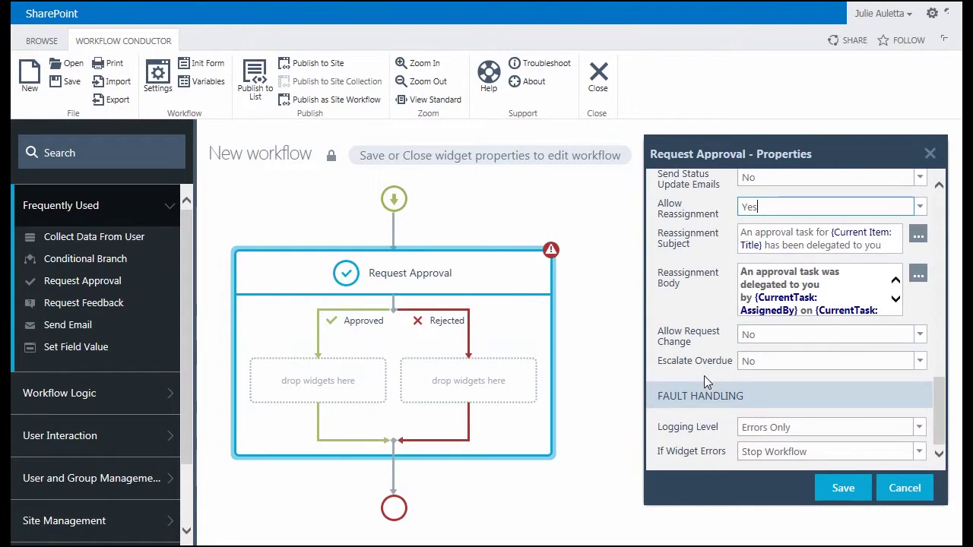
{"action": "left_click", "coordinate": [842, 490]}
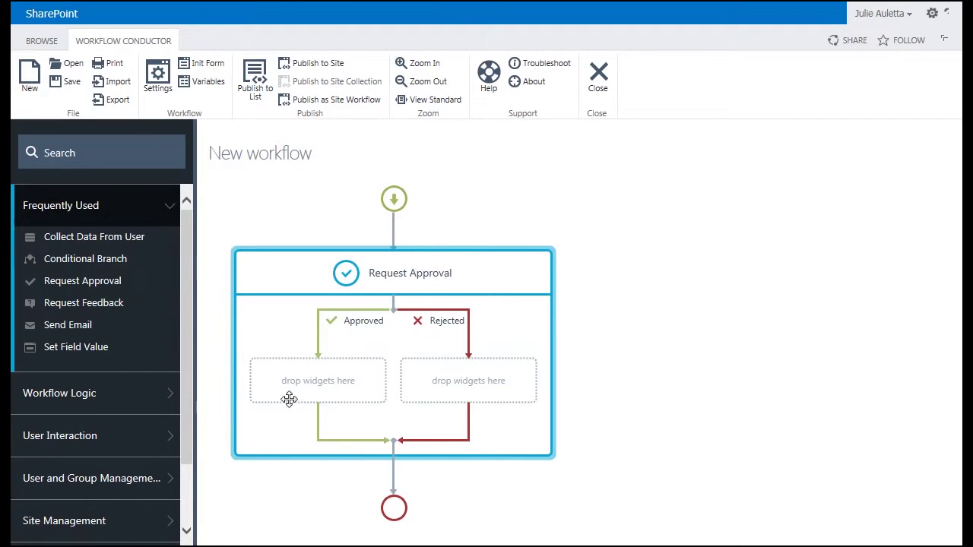
- Add a Set Approval Status step under the Approved branch with status Approved
{"action": "scroll", "coordinate": [139, 439], "scroll_direction": "down", "scroll_amount": 1}
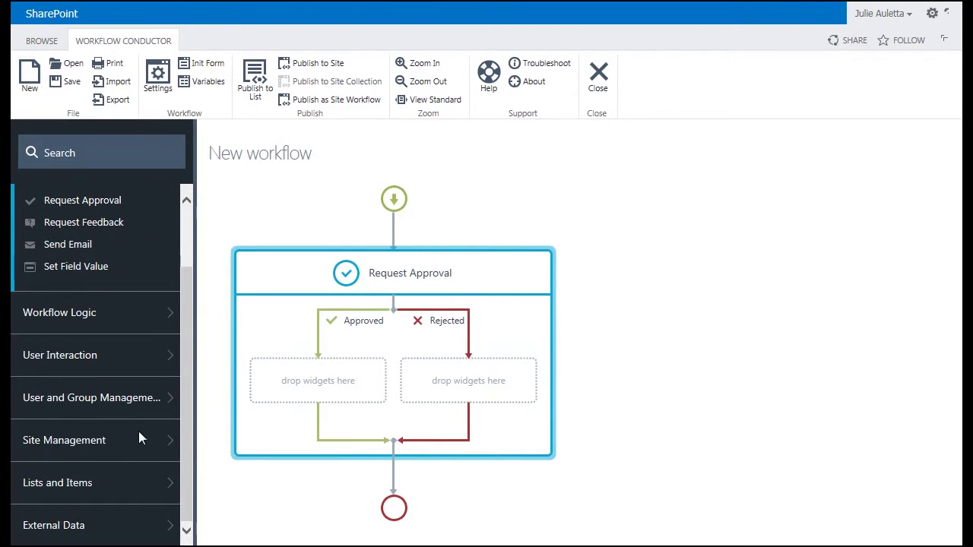
{"action": "left_click", "coordinate": [121, 483]}
{"action": "scroll", "coordinate": [119, 481], "scroll_direction": "down", "scroll_amount": 3}
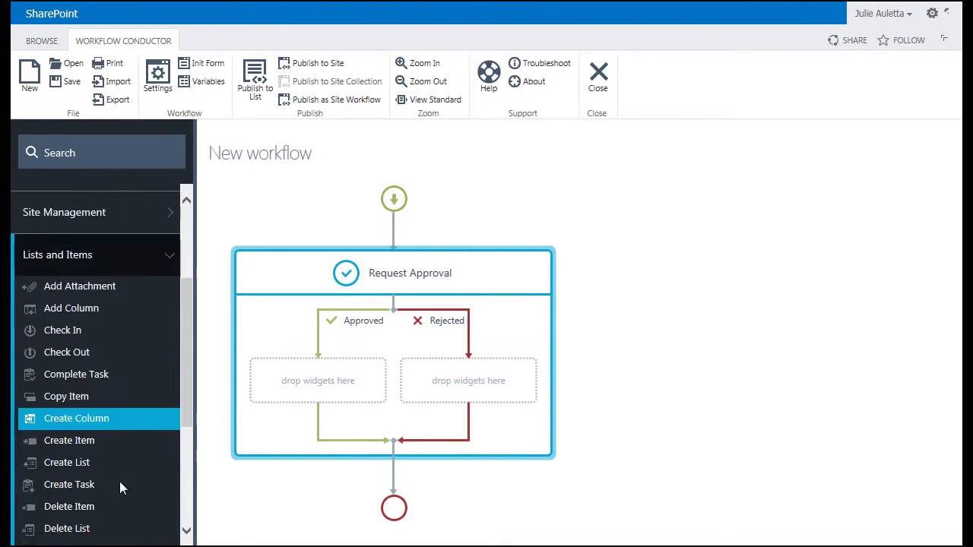
{"action": "scroll", "coordinate": [119, 481], "scroll_direction": "down", "scroll_amount": 2}
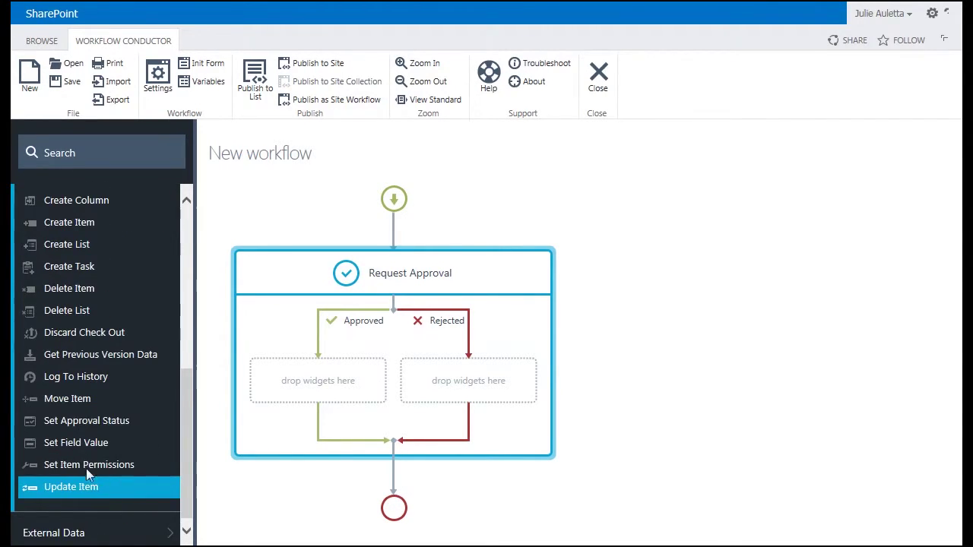
{"action": "left_click_drag", "start_coordinate": [71, 423], "coordinate": [304, 384]}
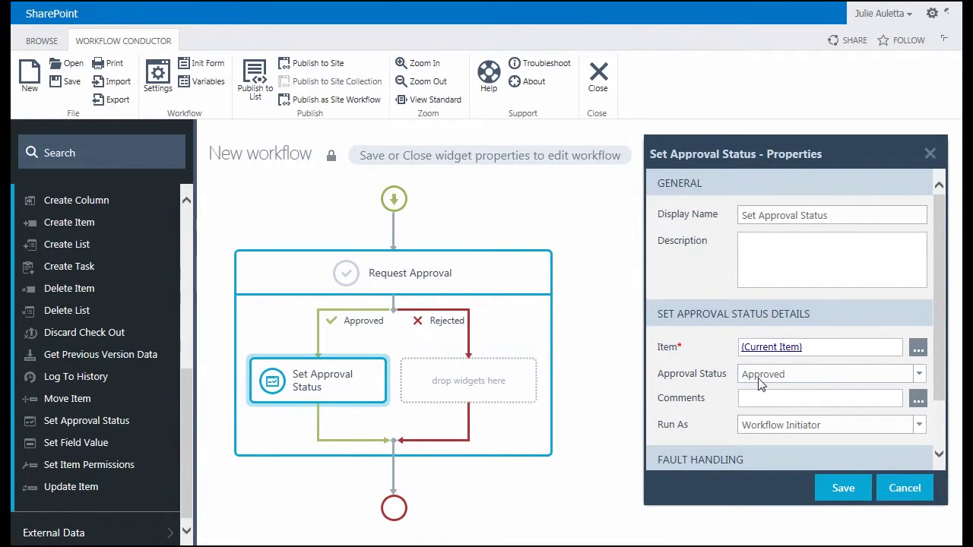
{"action": "left_click", "coordinate": [760, 376]}
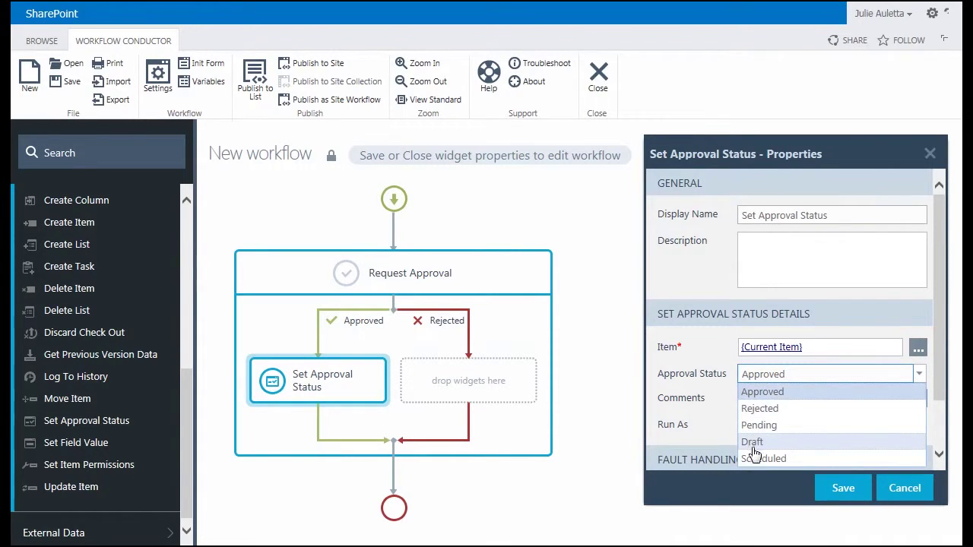
{"action": "left_click", "coordinate": [859, 314]}
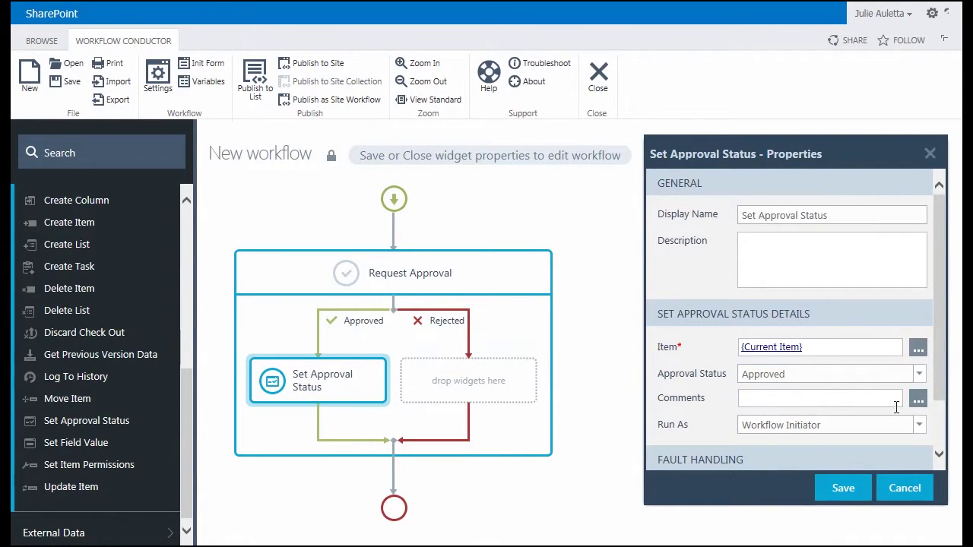
- Fill its Comments with the varReviewComments lookup, run it as Workflow Designer, and save
{"action": "left_click", "coordinate": [918, 401]}
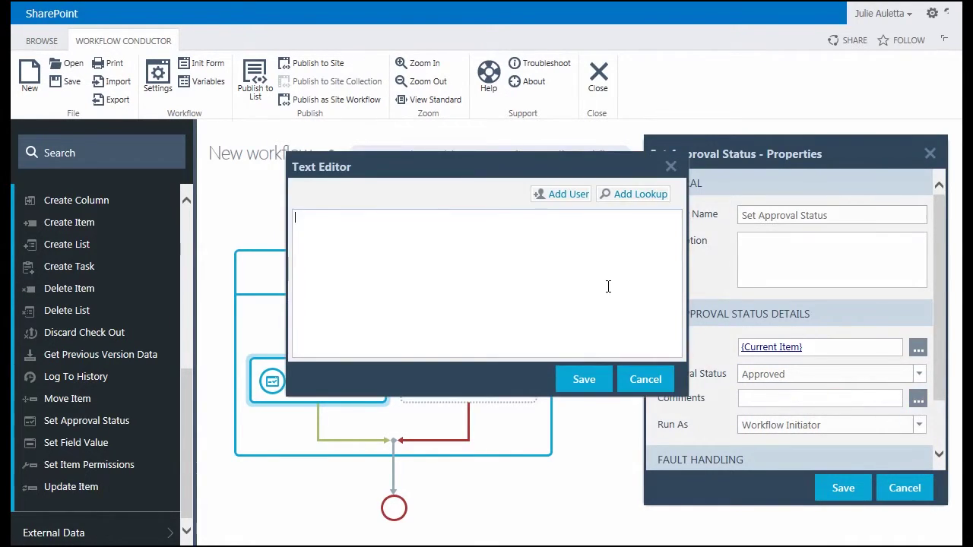
{"action": "left_click", "coordinate": [634, 194]}
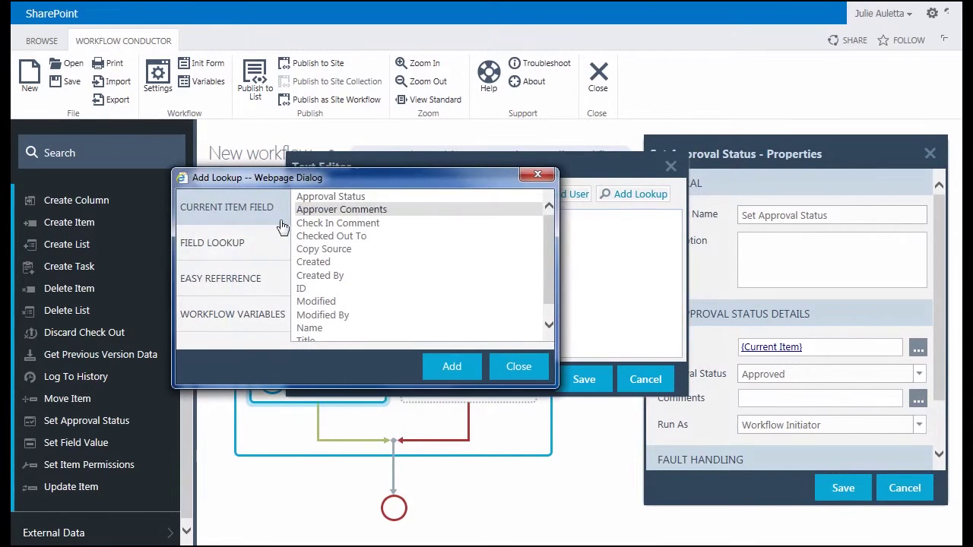
{"action": "left_click", "coordinate": [249, 311]}
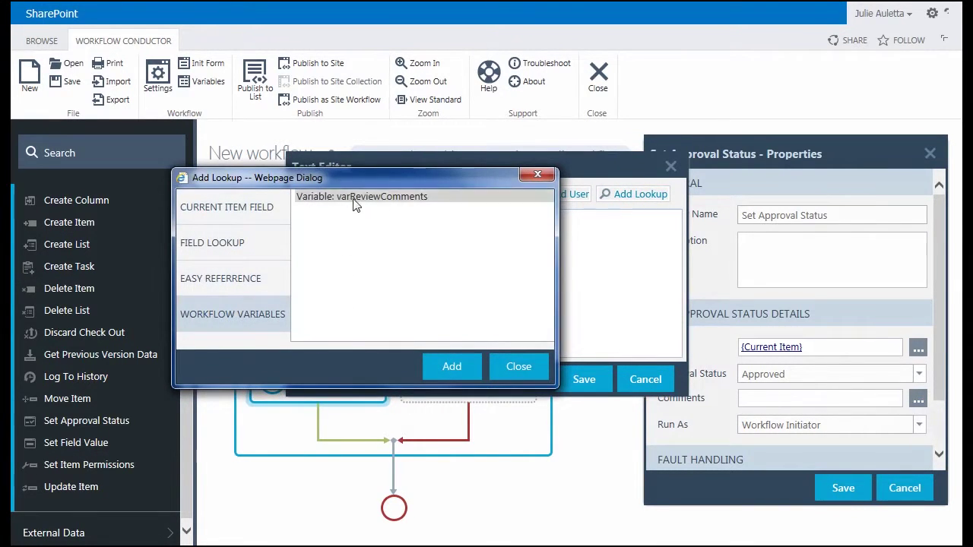
{"action": "left_click", "coordinate": [355, 197]}
{"action": "left_click", "coordinate": [451, 366]}
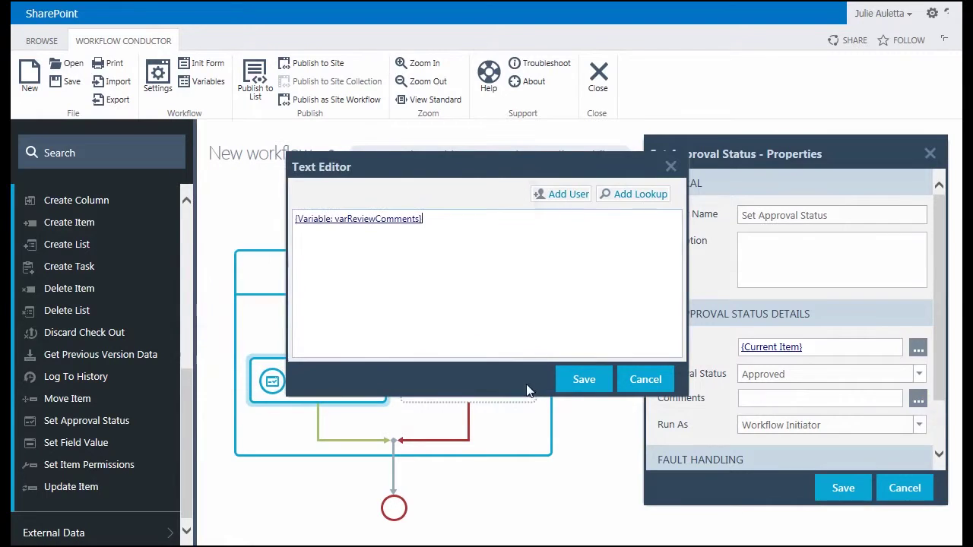
{"action": "left_click", "coordinate": [582, 379]}
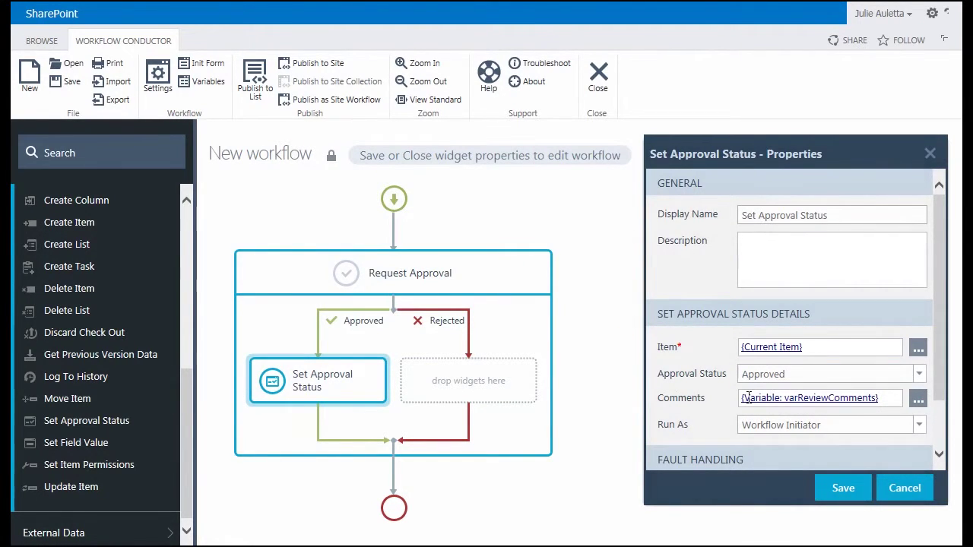
{"action": "left_click", "coordinate": [810, 426]}
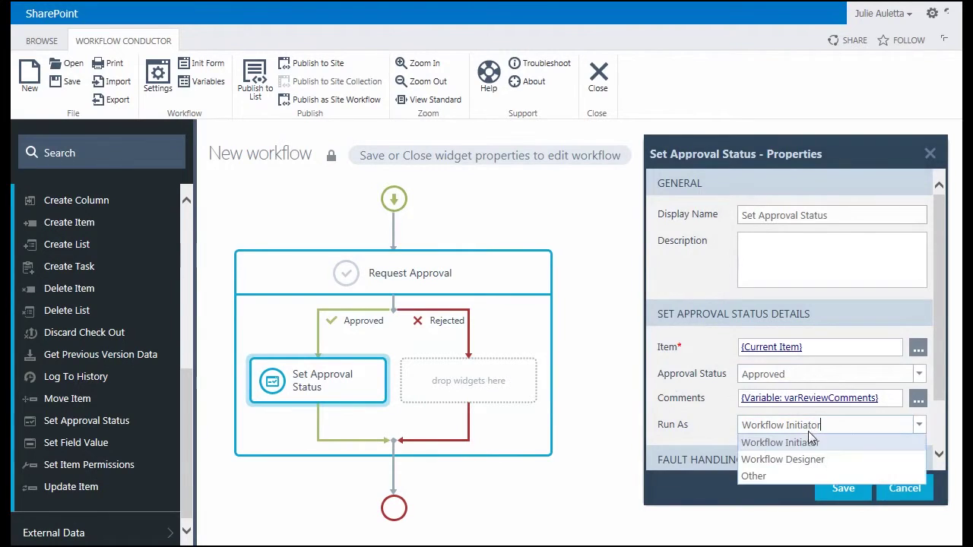
{"action": "left_click", "coordinate": [810, 459]}
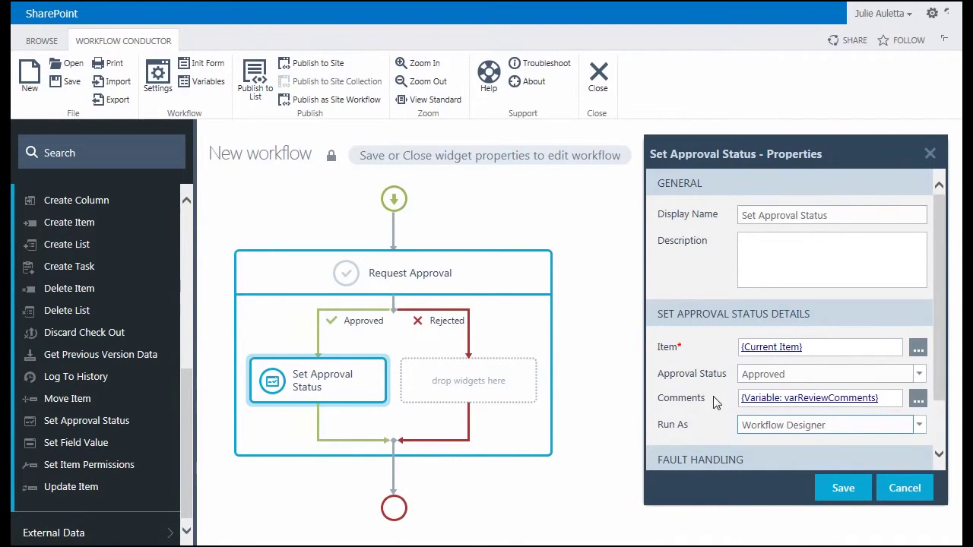
{"action": "left_click", "coordinate": [845, 488]}
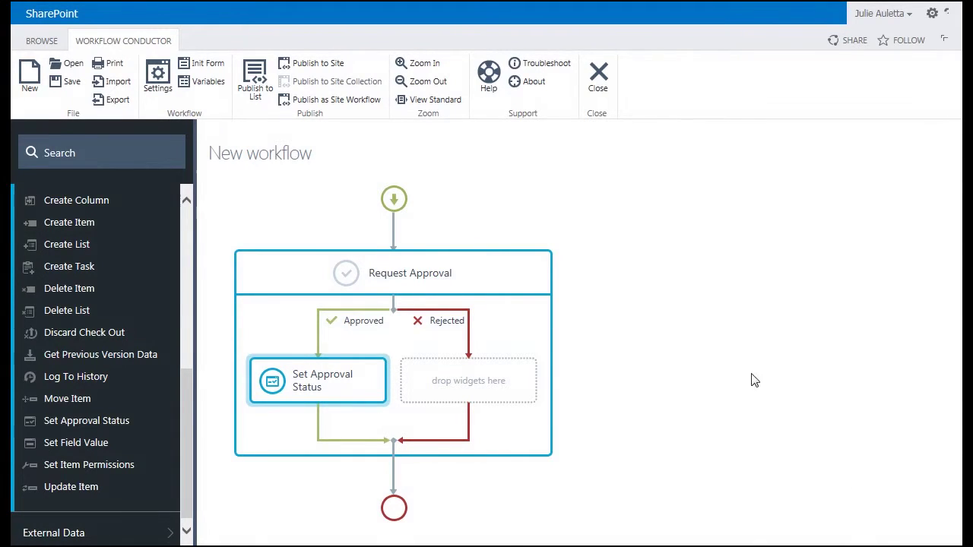
- Add a Set Approval Status step to the Rejected branch with status Rejected
{"action": "left_click_drag", "start_coordinate": [108, 423], "coordinate": [450, 370]}
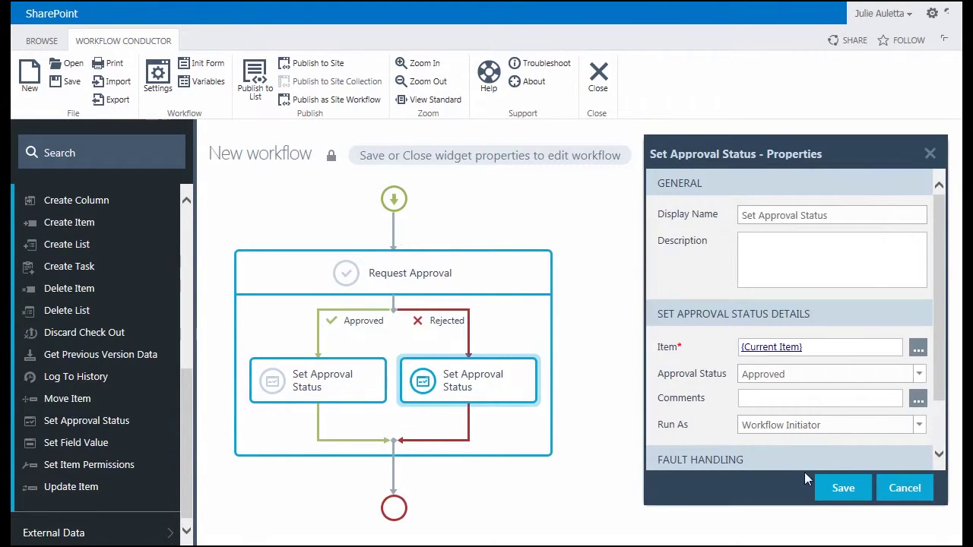
{"action": "left_click", "coordinate": [852, 377]}
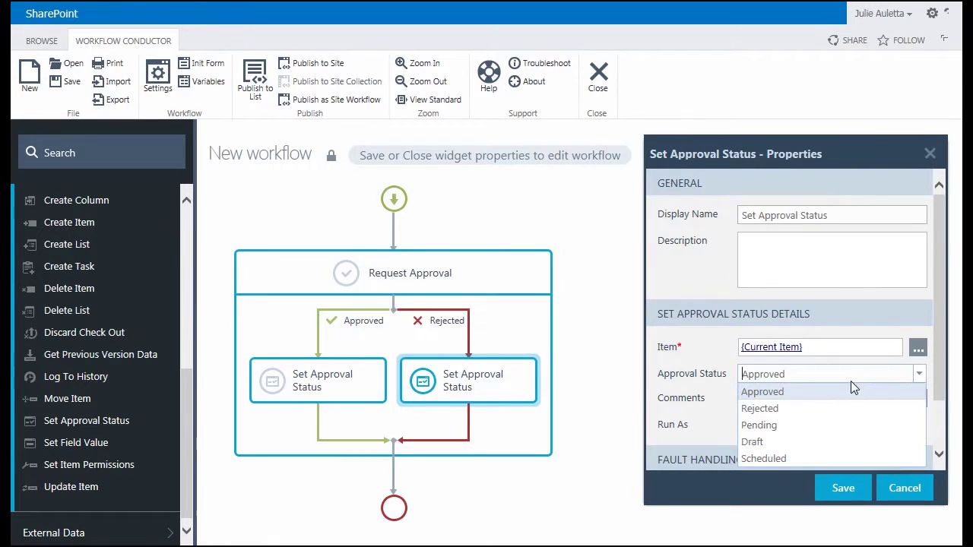
{"action": "left_click", "coordinate": [850, 408]}
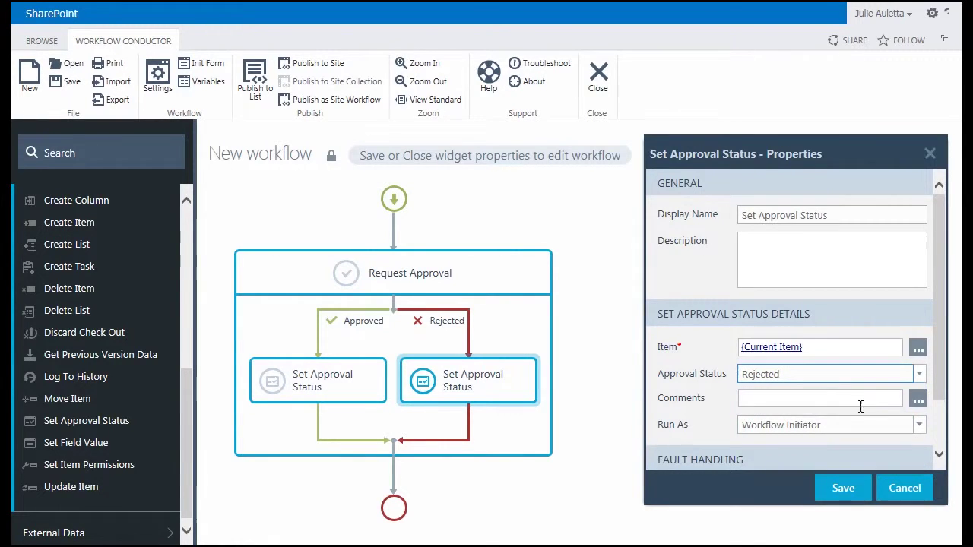
- Set its Comments to varReviewComments, run it as Workflow Designer, and save the step
{"action": "left_click", "coordinate": [918, 400]}
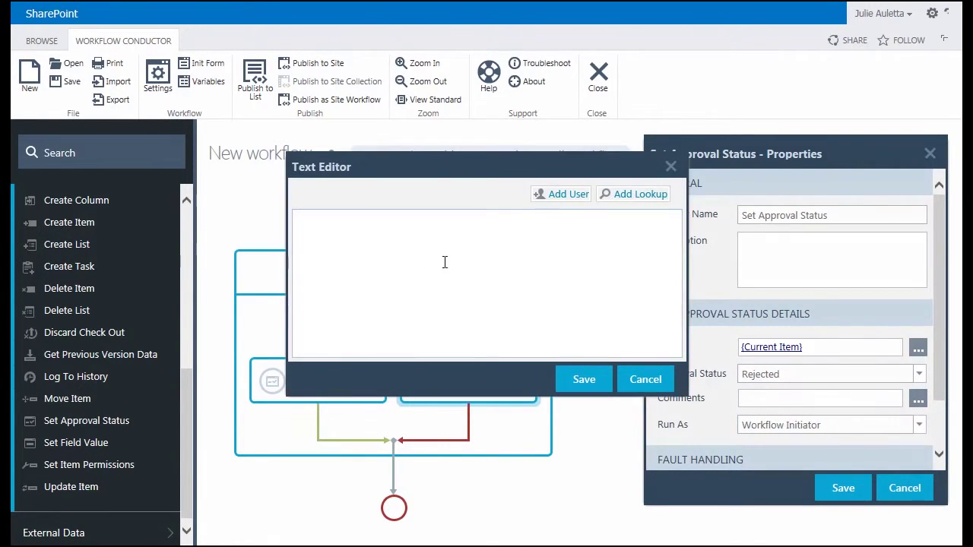
{"action": "left_click", "coordinate": [635, 193]}
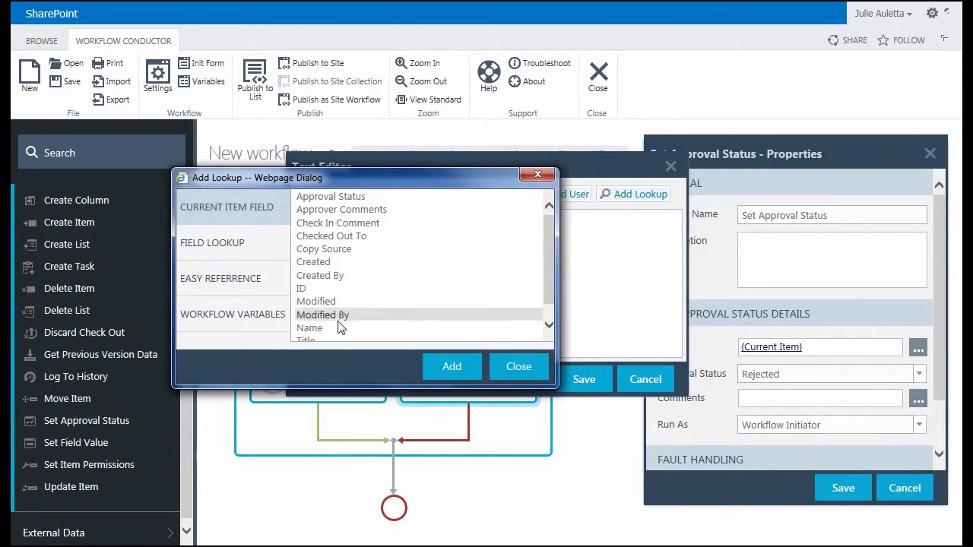
{"action": "left_click", "coordinate": [246, 323]}
{"action": "left_click", "coordinate": [357, 197]}
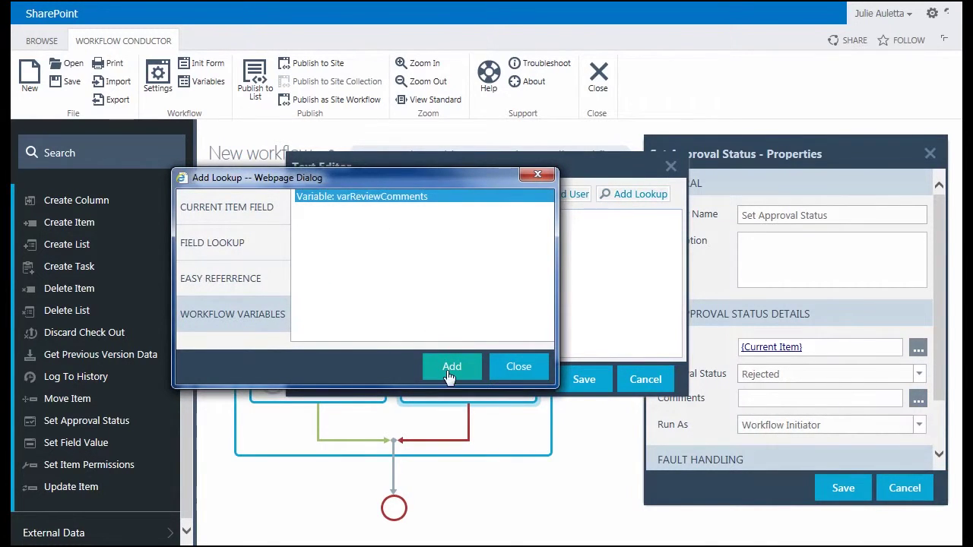
{"action": "left_click", "coordinate": [586, 380]}
{"action": "left_click", "coordinate": [804, 425]}
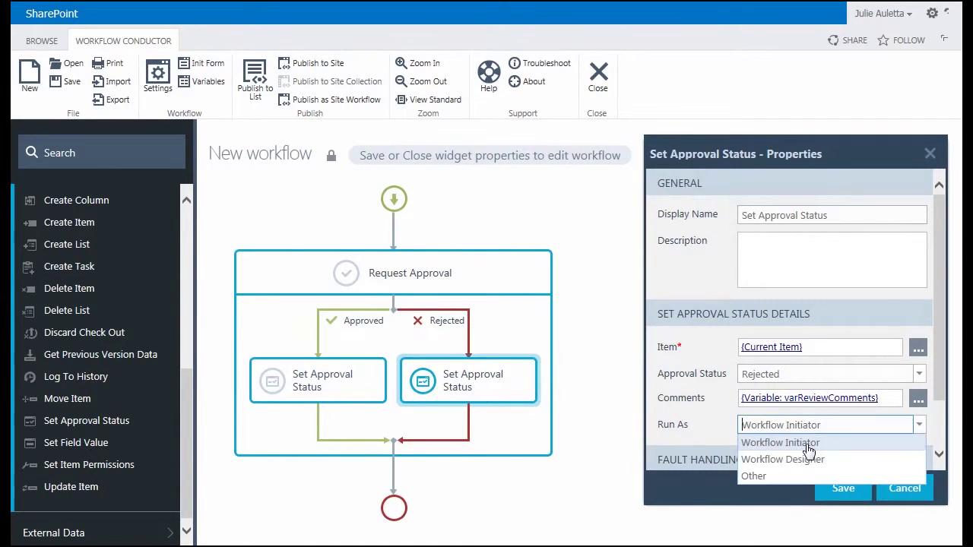
{"action": "left_click", "coordinate": [808, 460]}
{"action": "left_click", "coordinate": [843, 491]}
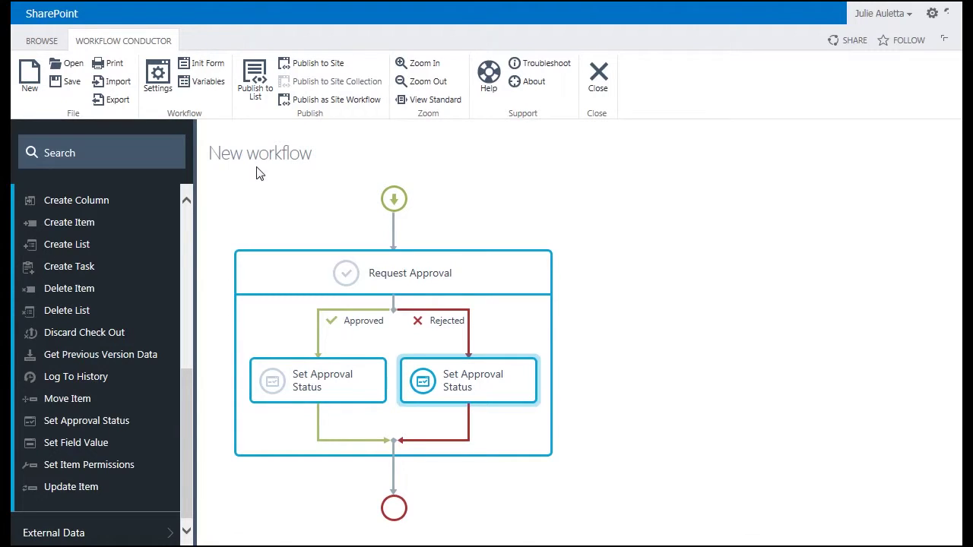
{"action": "left_click", "coordinate": [158, 86]}
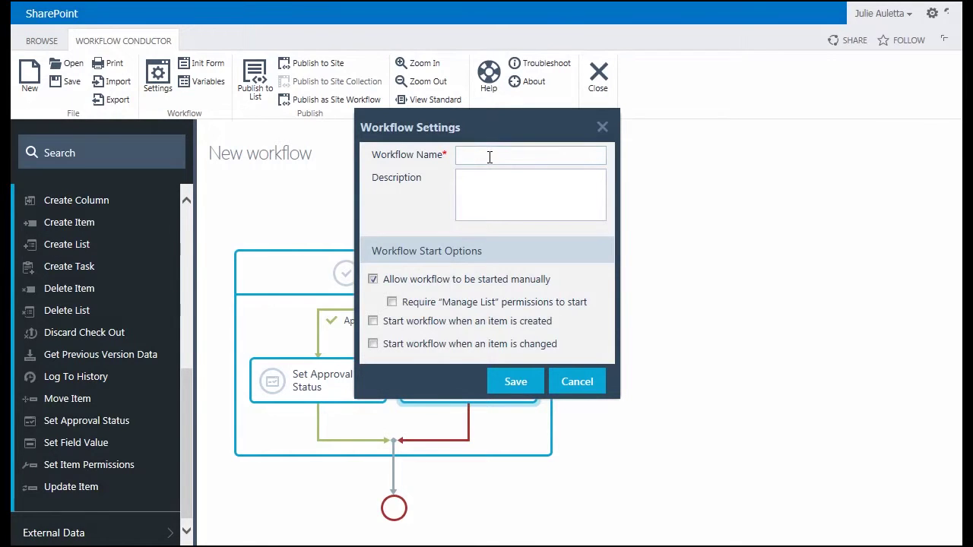
- Name the workflow 'Review uploaded document' and save the workflow settings
{"action": "type", "text": "Review uploaded document"}
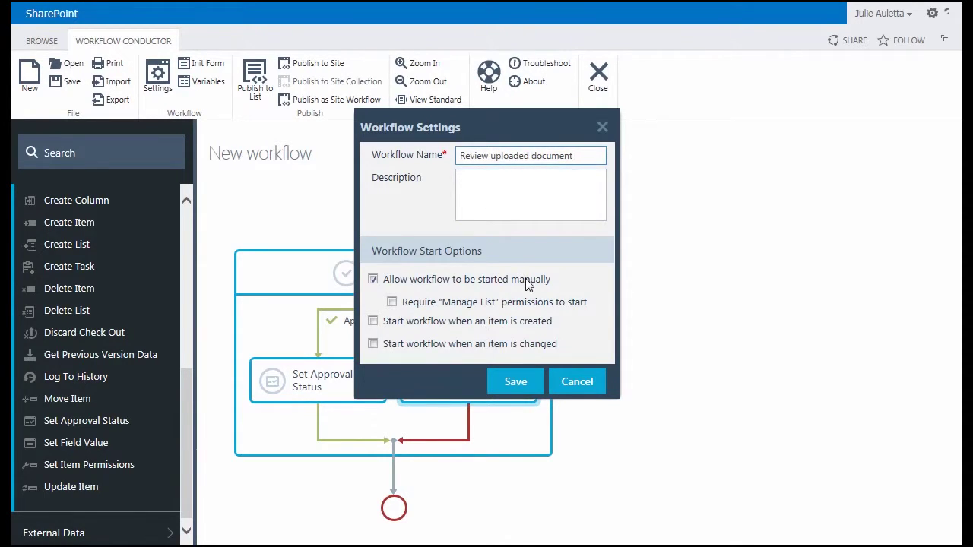
{"action": "left_click", "coordinate": [515, 386]}
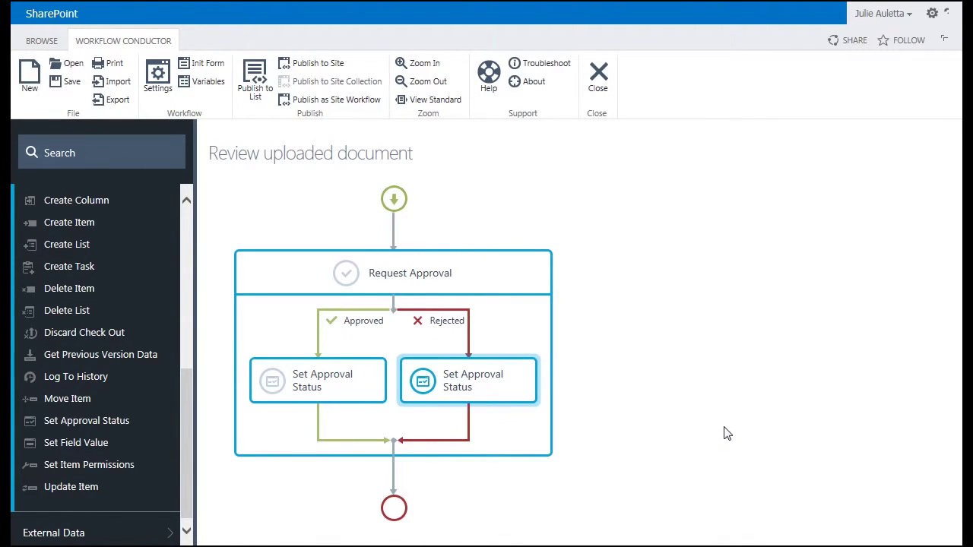
- Publish the Review uploaded document workflow to the list as a template, overwriting existing files, then close the designer
{"action": "left_click", "coordinate": [254, 80]}
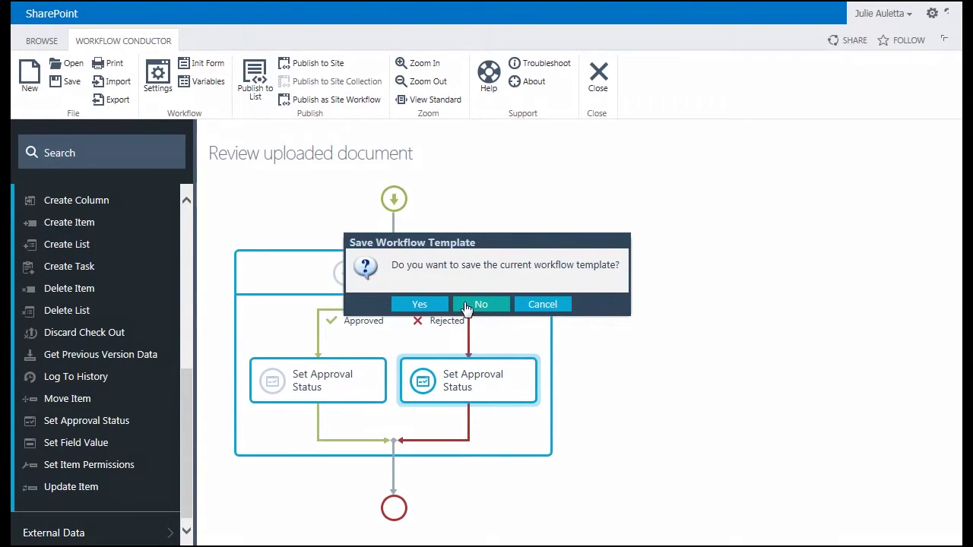
{"action": "left_click", "coordinate": [427, 306]}
{"action": "left_click", "coordinate": [444, 306]}
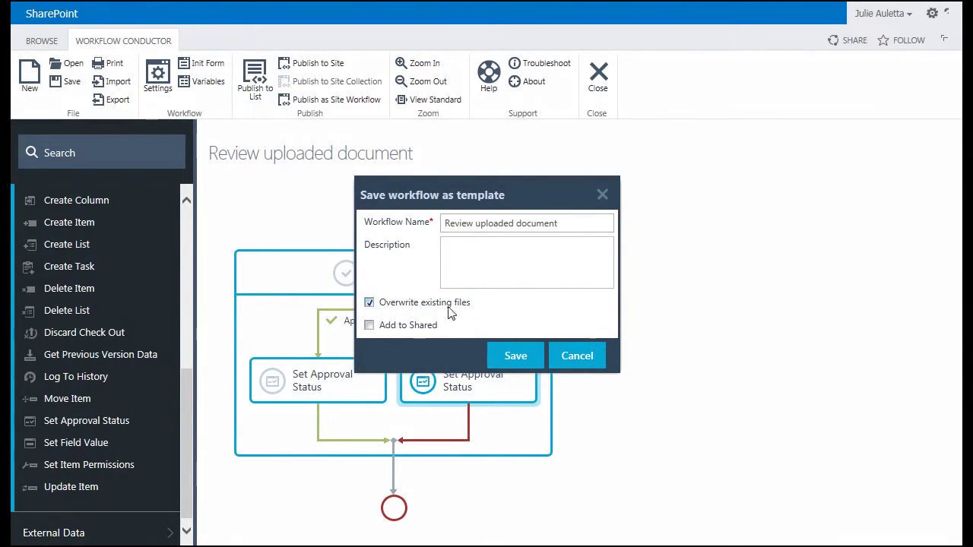
{"action": "left_click", "coordinate": [510, 357]}
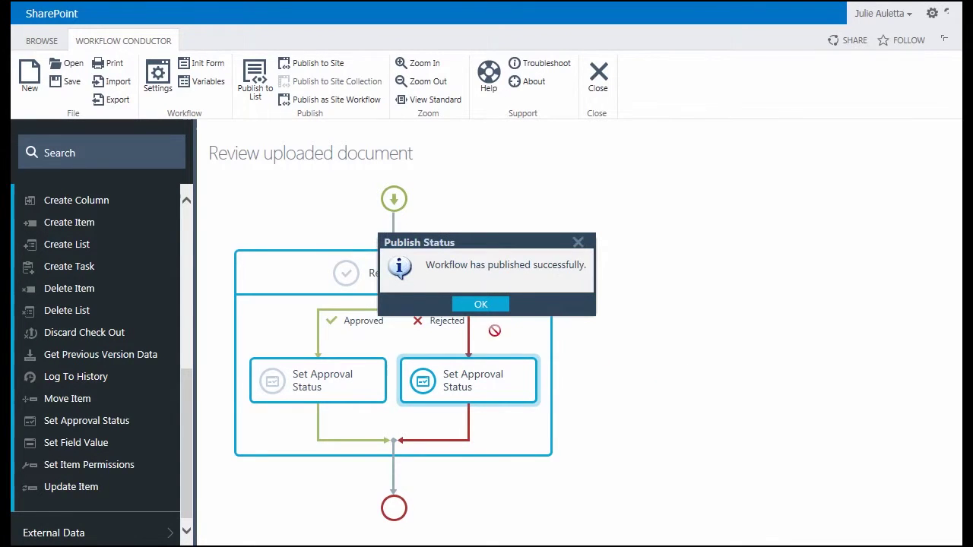
{"action": "left_click", "coordinate": [482, 307]}
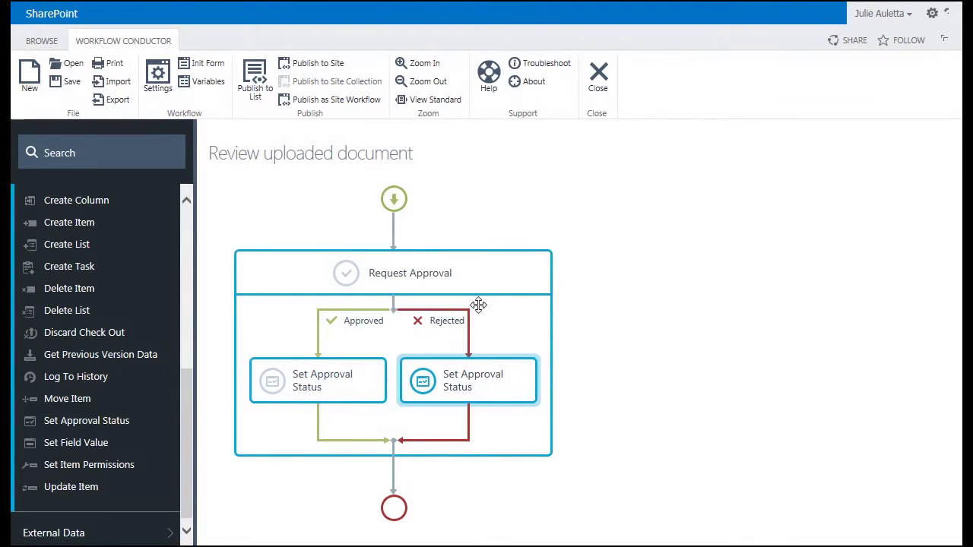
{"action": "left_click", "coordinate": [599, 79]}
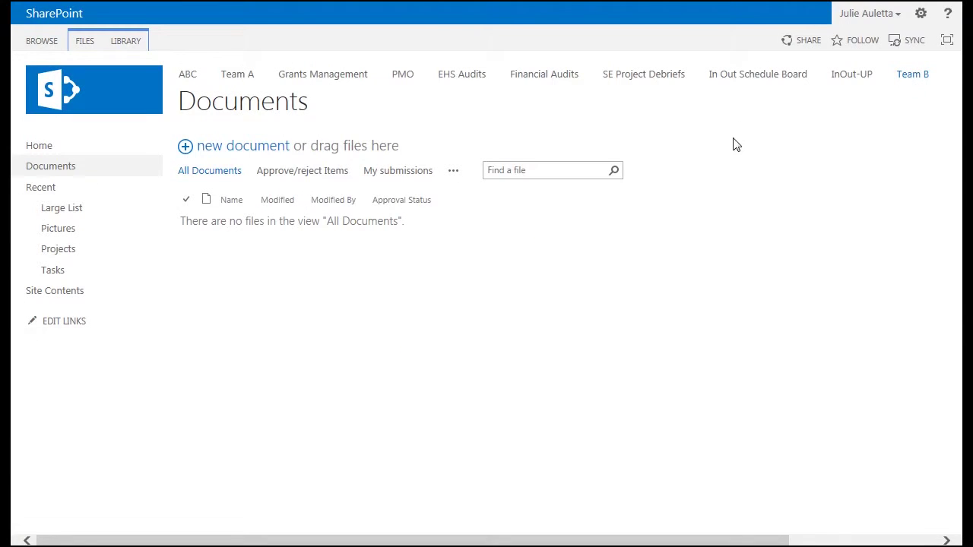
- Upload sample2.docx to Documents with version comment 'Initial upload' and open its details callout
{"action": "left_click", "coordinate": [228, 146]}
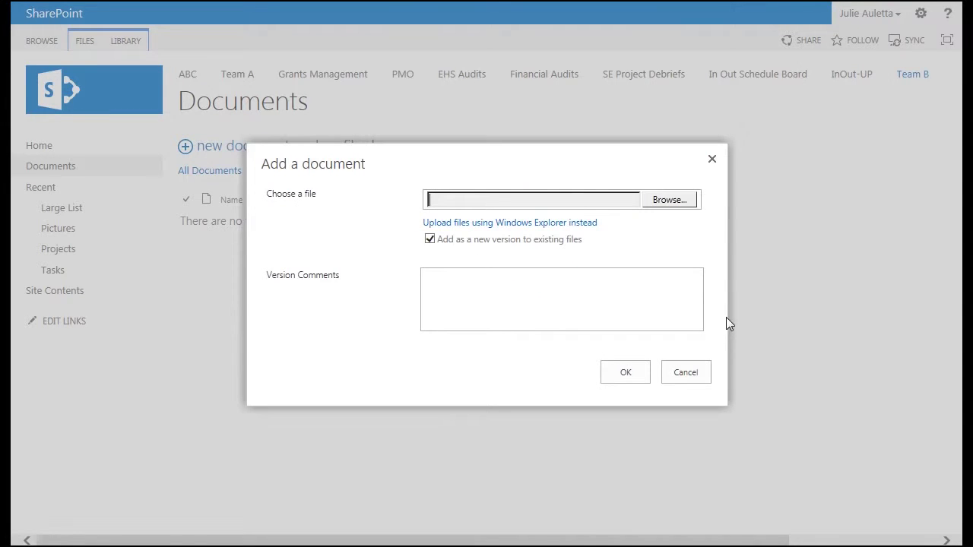
{"action": "left_click", "coordinate": [682, 201]}
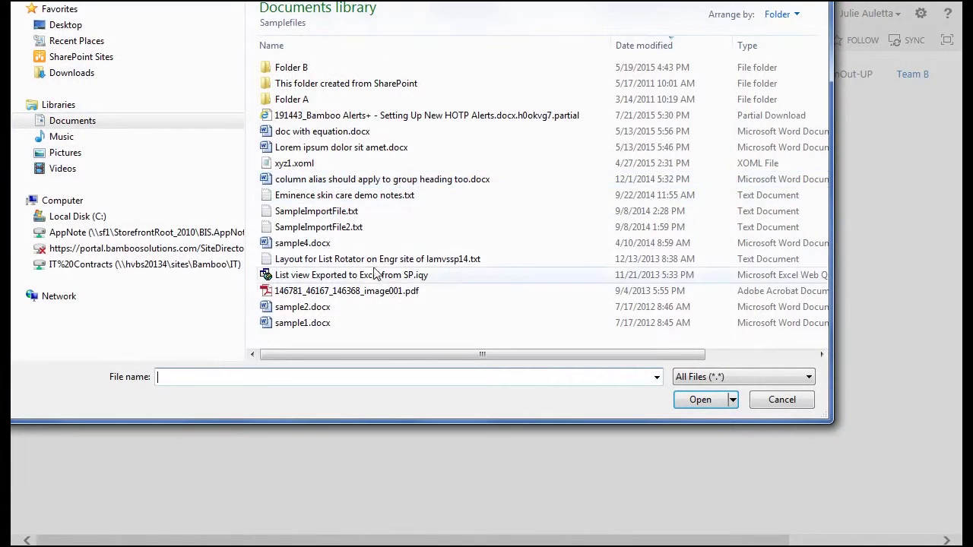
{"action": "left_click", "coordinate": [309, 308]}
{"action": "left_click", "coordinate": [702, 401]}
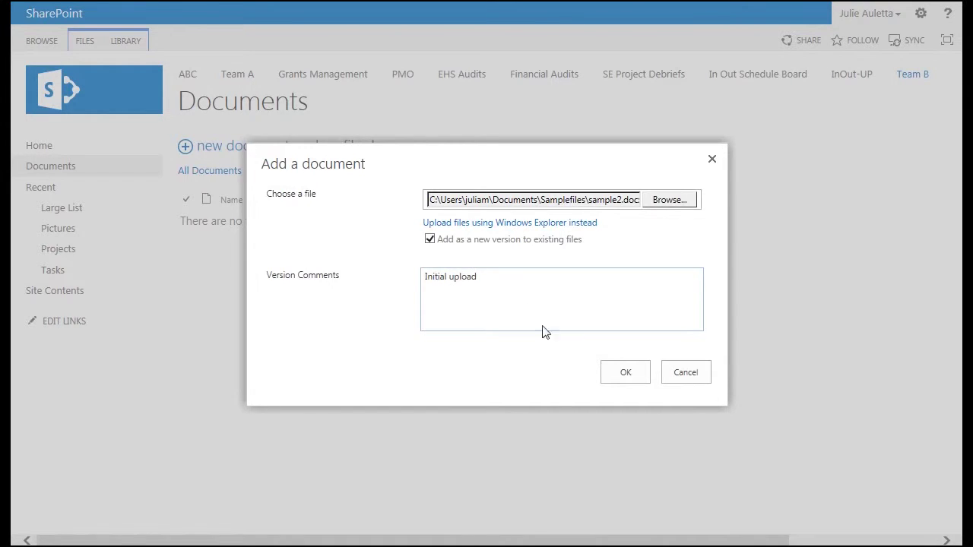
{"action": "left_click", "coordinate": [637, 377]}
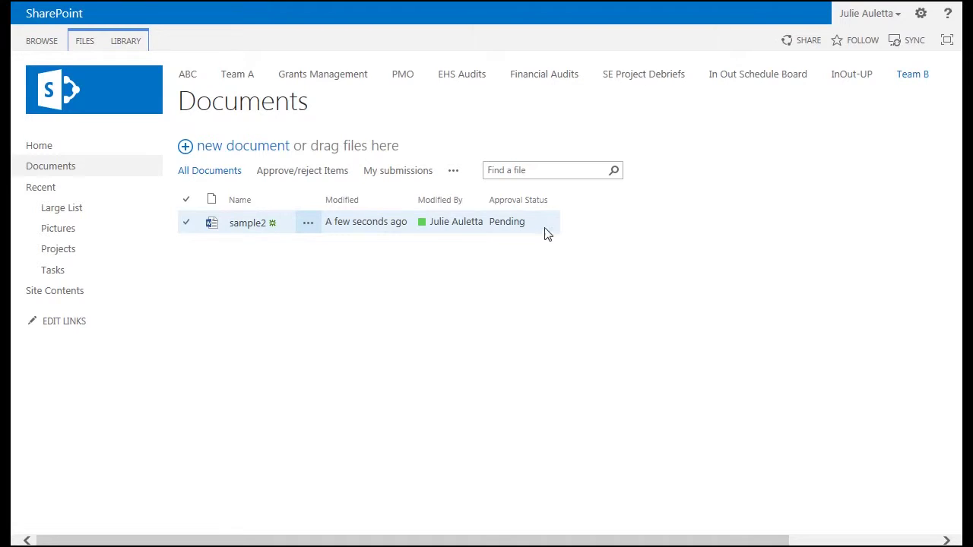
{"action": "left_click", "coordinate": [309, 225]}
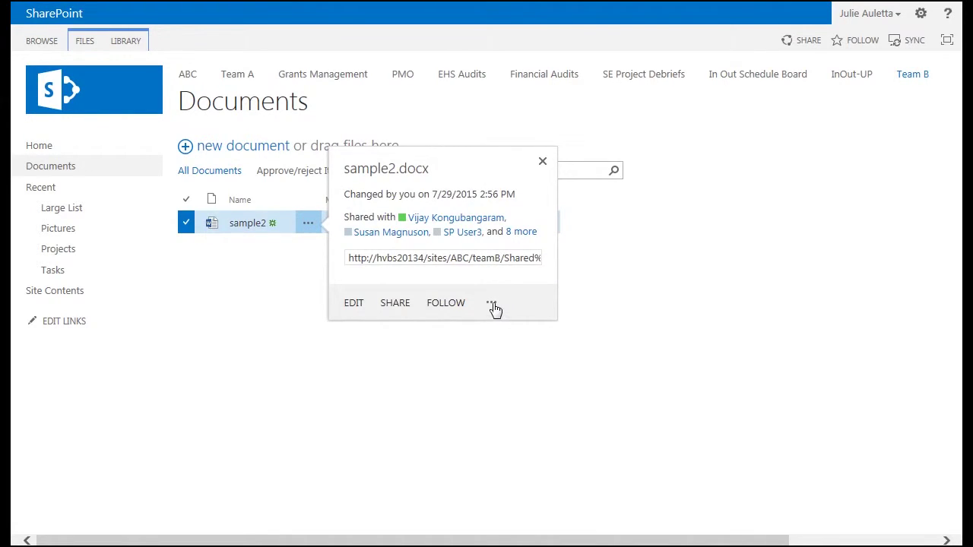
- Start the Review uploaded document workflow on sample2 from its Workflows page
{"action": "left_click", "coordinate": [491, 304]}
{"action": "left_click", "coordinate": [494, 427]}
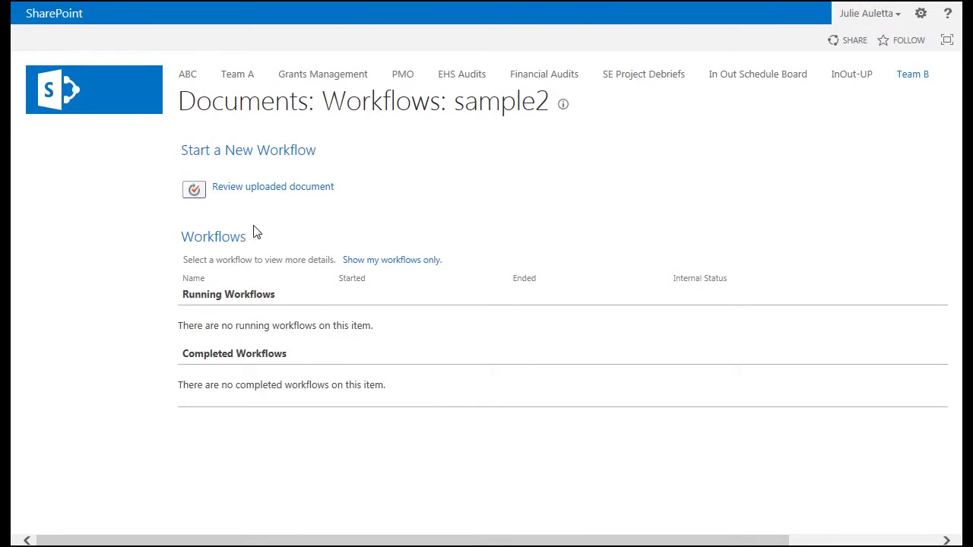
{"action": "left_click", "coordinate": [244, 187]}
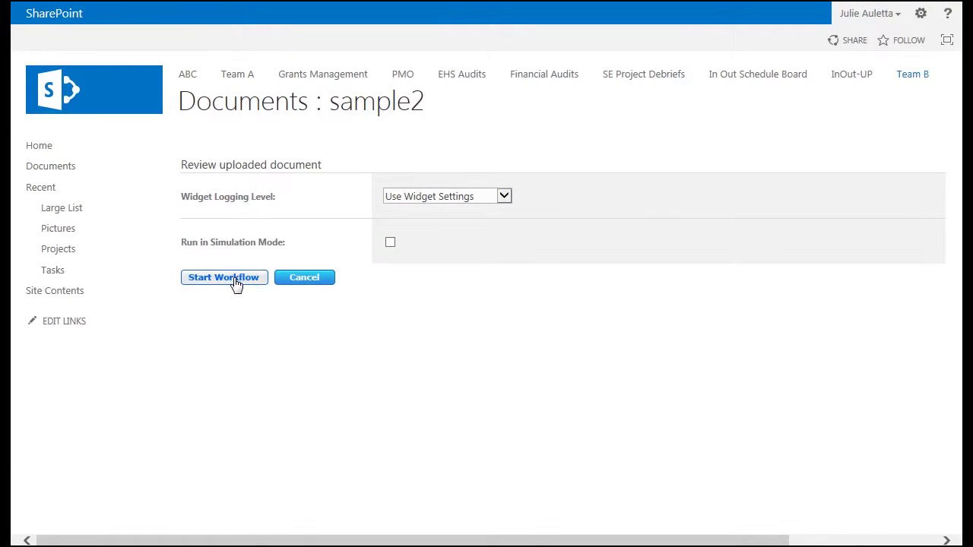
{"action": "left_click", "coordinate": [224, 277]}
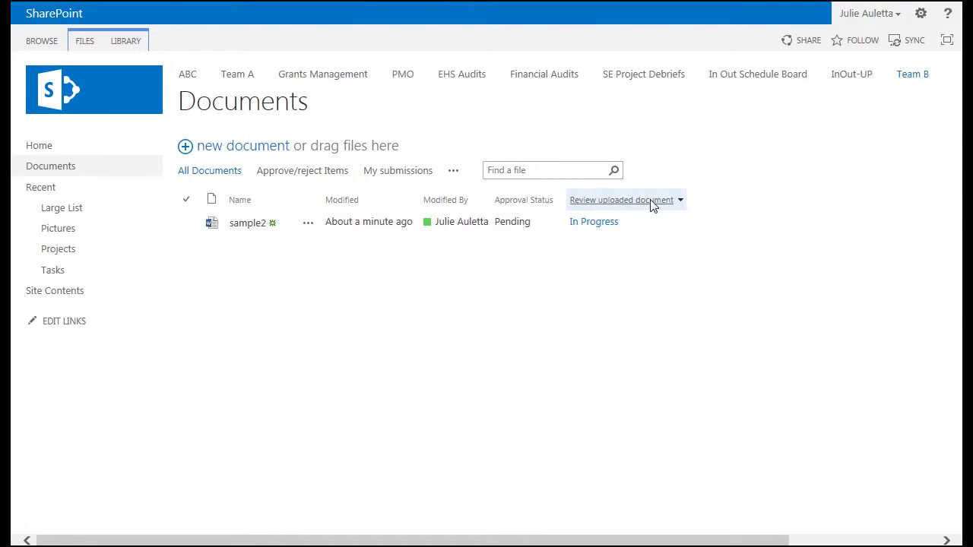
- View sample2's workflow status with three Review Document tasks not started, then switch to the approval email
{"action": "left_click", "coordinate": [583, 224]}
{"action": "scroll", "coordinate": [571, 393], "scroll_direction": "down", "scroll_amount": 1}
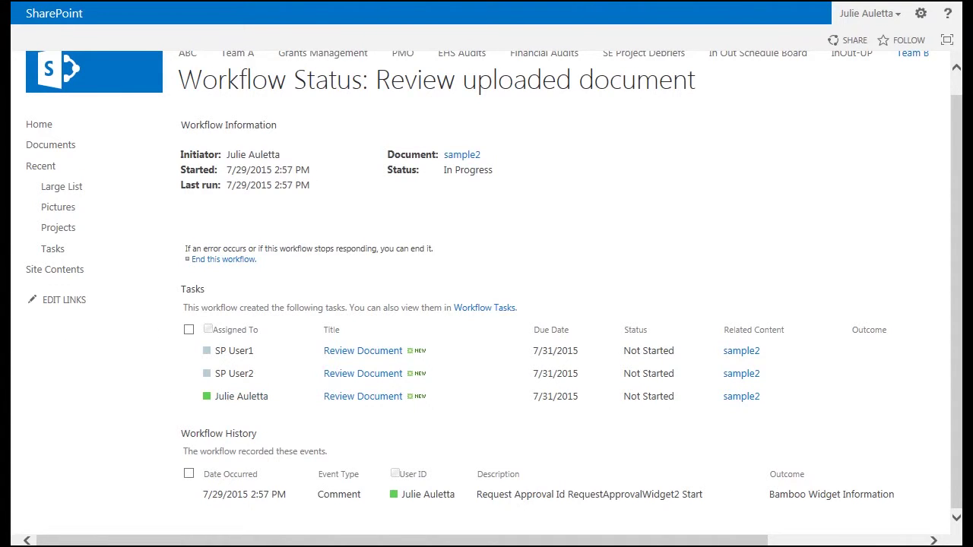
{"action": "key", "text": "alt+Tab"}
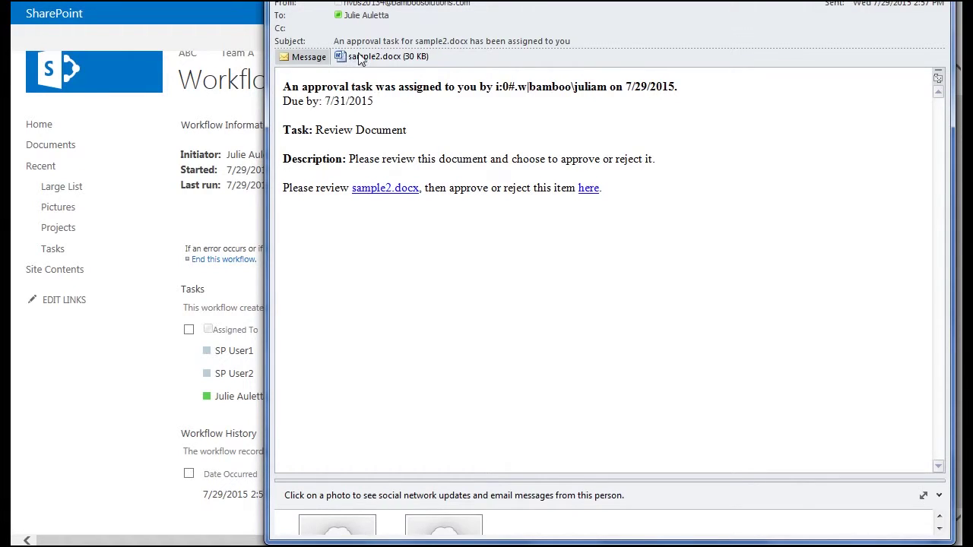
- Preview the sample2.docx attachment in the approval-task email
{"action": "left_click", "coordinate": [379, 61]}
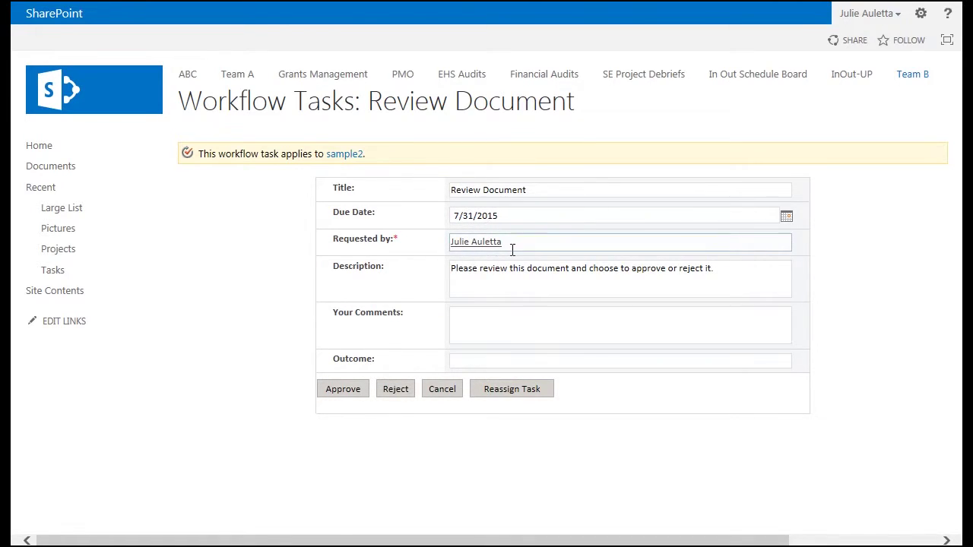
- Approve the Review Document task with the comment 'Looks ok to me' and refresh the status
{"action": "left_click", "coordinate": [512, 318]}
{"action": "type", "text": "Looks ok to me"}
{"action": "left_click", "coordinate": [359, 390]}
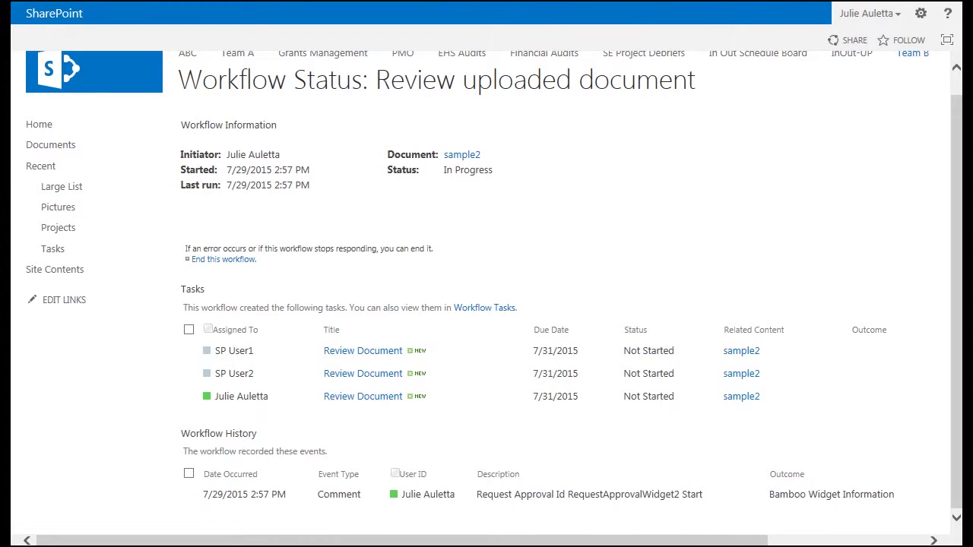
{"action": "key", "text": "F5"}
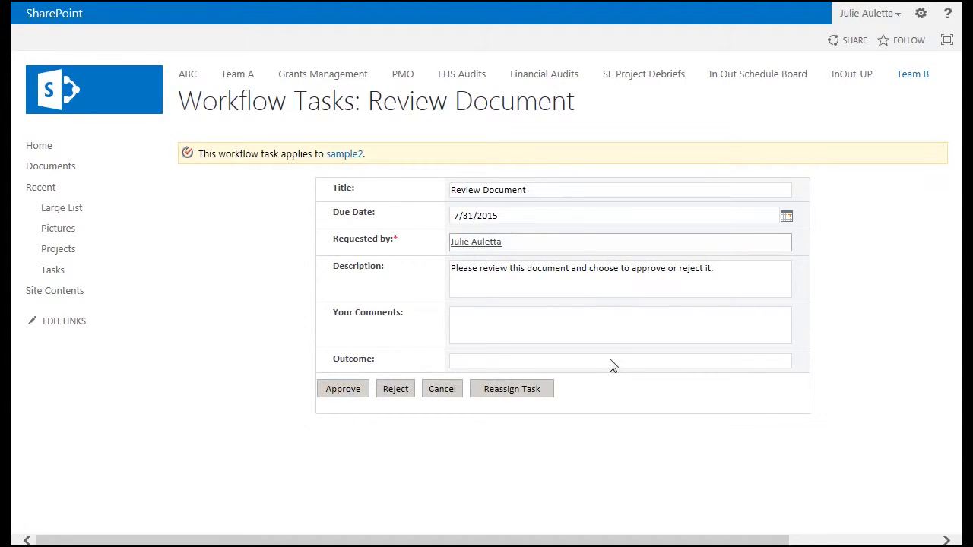
- Comment that there's no time to review and it's being delegated, then begin reassigning the task
{"action": "left_click", "coordinate": [509, 326]}
{"action": "type", "text": "Sorry, no time to review - delegat"}
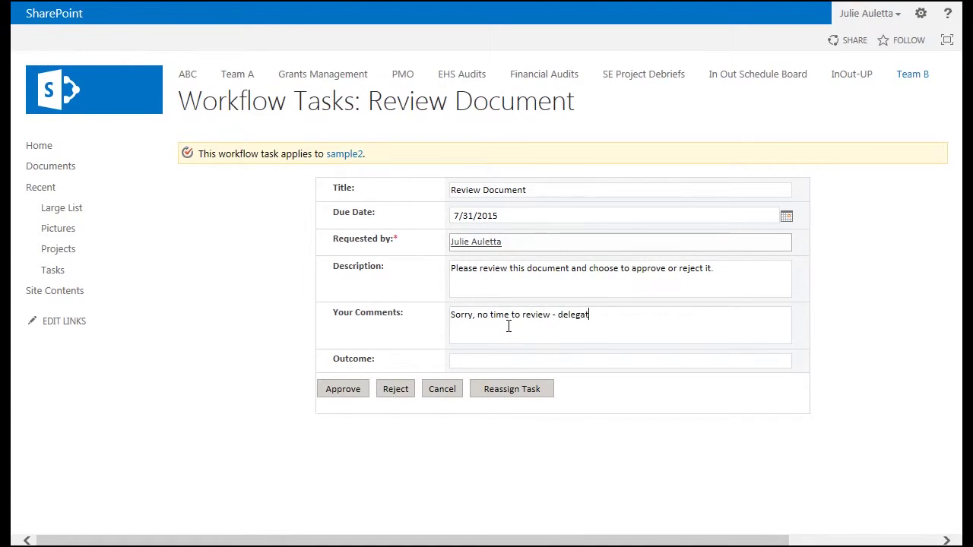
{"action": "type", "text": "ing to Spuser3"}
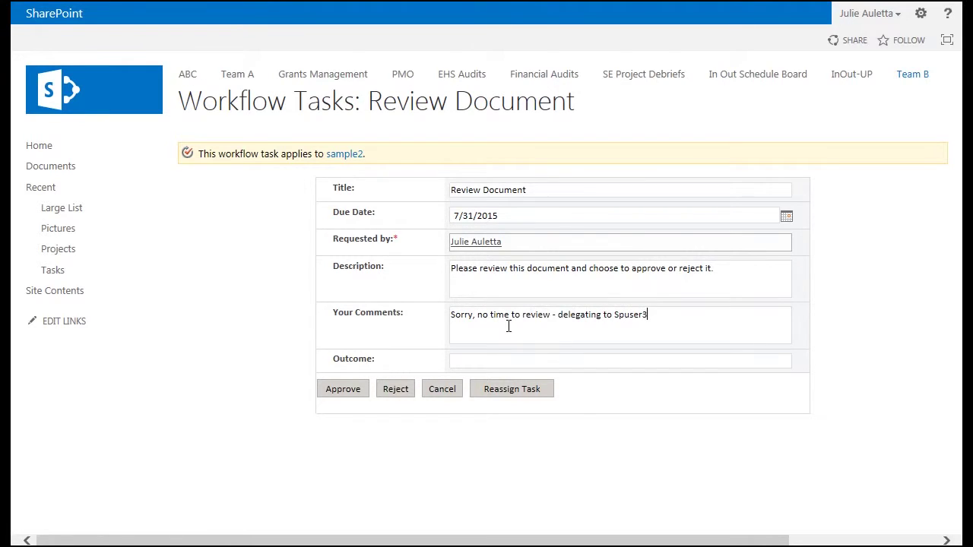
{"action": "left_click", "coordinate": [491, 397]}
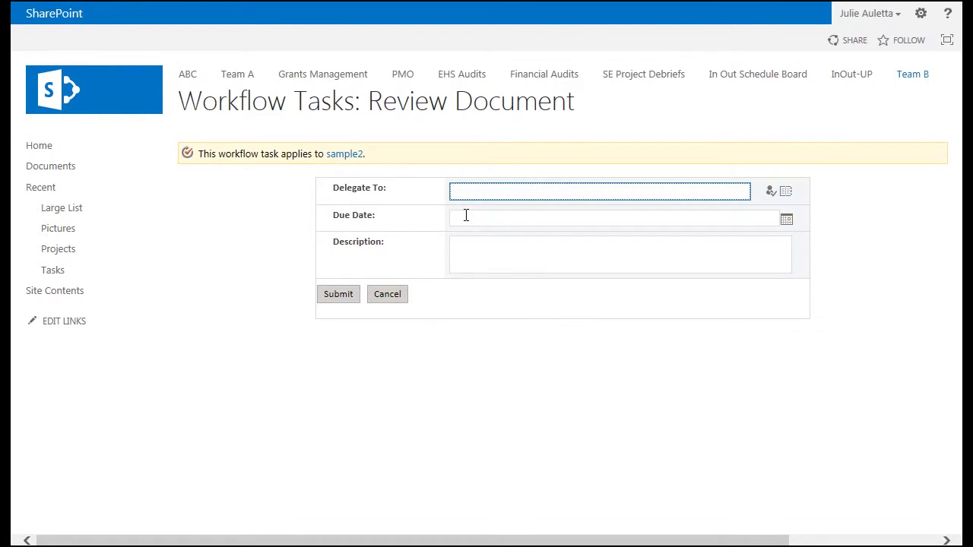
- Delegate the task to the third test user, due 7/30/2015, described 'Please review this file for me.'
{"action": "type", "text": "spuser3"}
{"action": "left_click", "coordinate": [772, 195]}
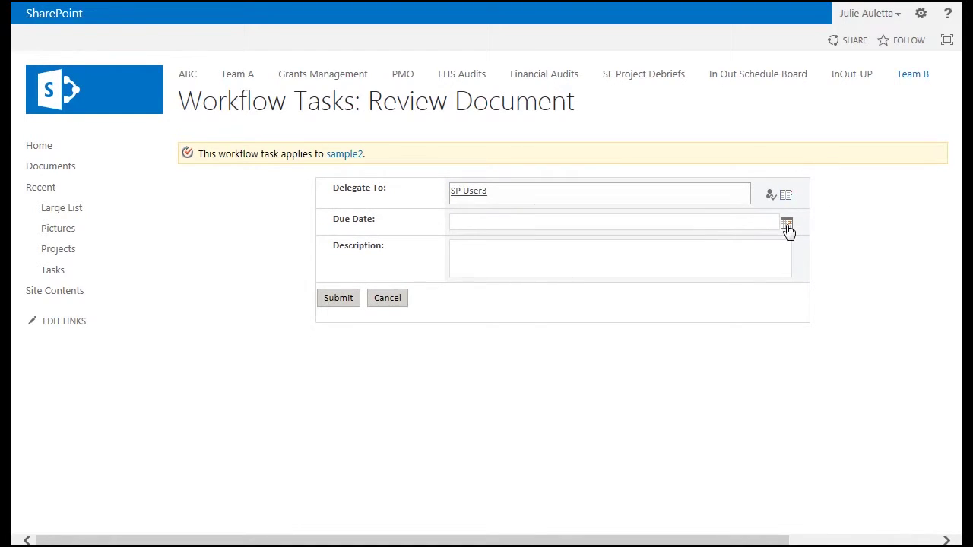
{"action": "left_click", "coordinate": [786, 226]}
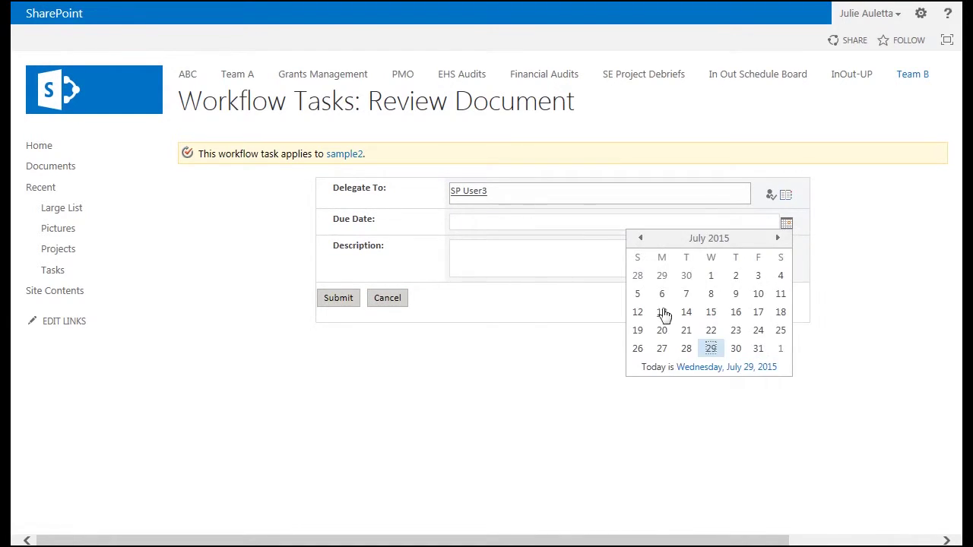
{"action": "left_click", "coordinate": [734, 349]}
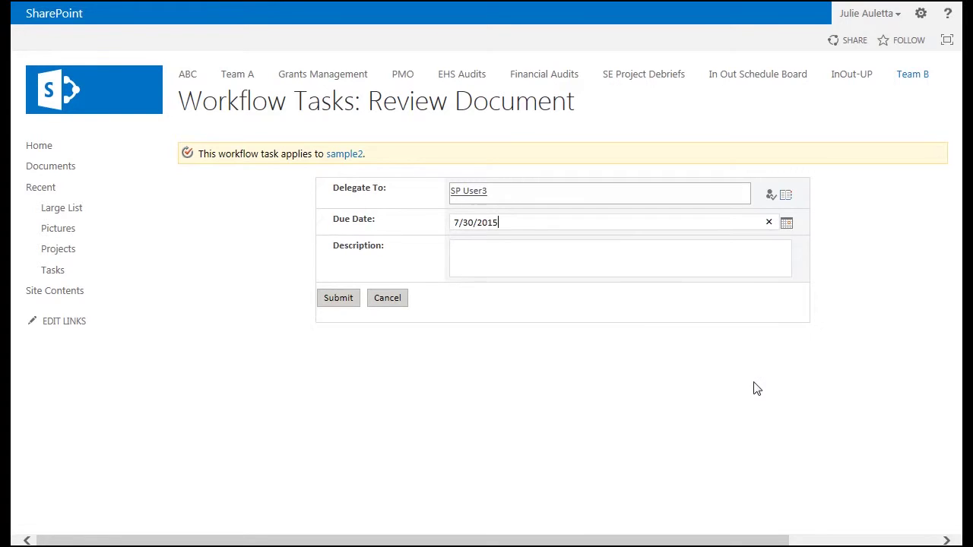
{"action": "left_click", "coordinate": [616, 247]}
{"action": "type", "text": "Please review this file for me."}
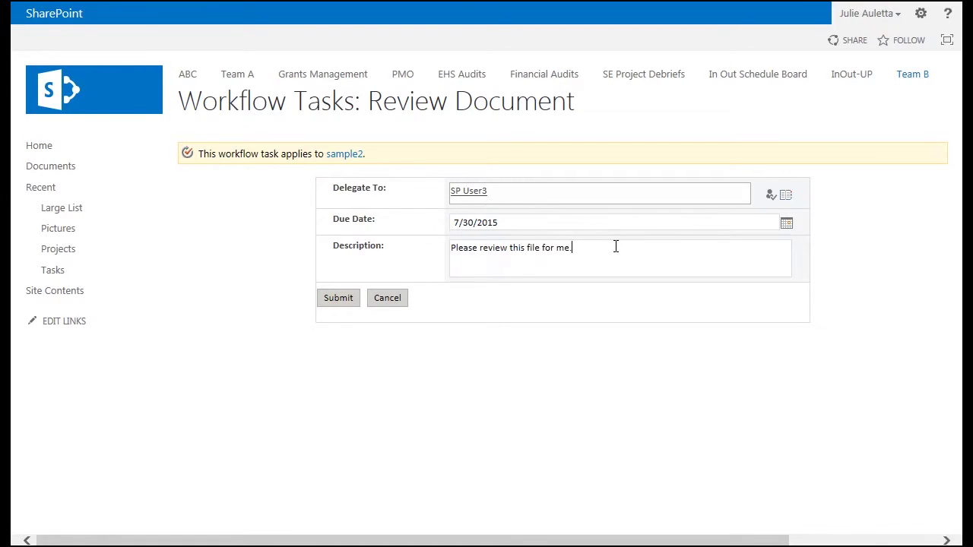
{"action": "left_click", "coordinate": [339, 301]}
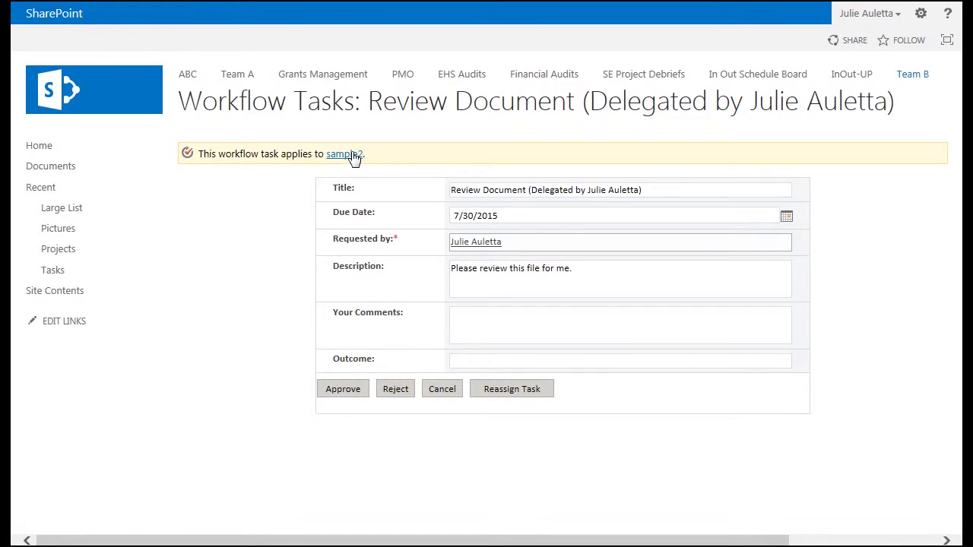
- Approve the delegated review task with the comment 'looks great!'
{"action": "left_click", "coordinate": [487, 320]}
{"action": "type", "text": "looks great!"}
{"action": "left_click", "coordinate": [344, 395]}
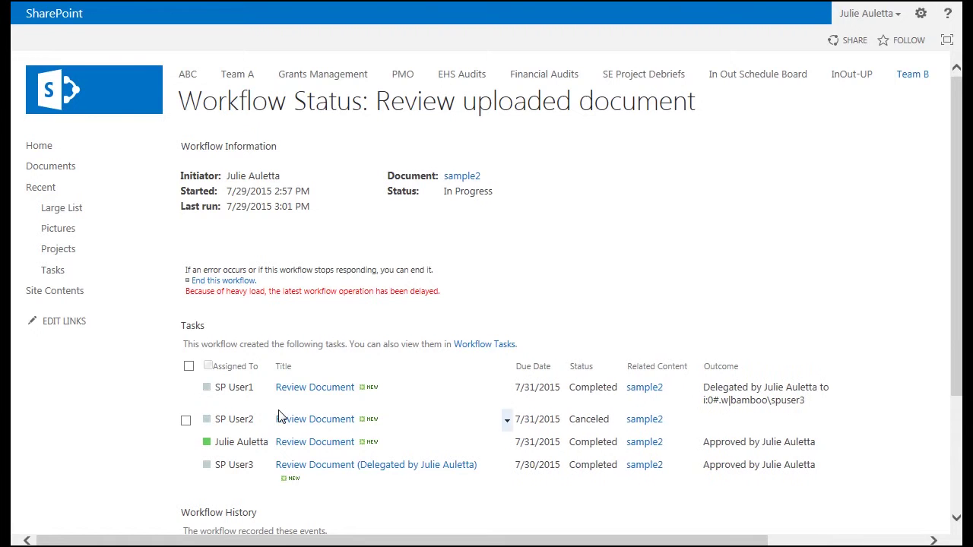
- Scroll through the workflow status page to check the completed and canceled tasks and the history
{"action": "scroll", "coordinate": [326, 395], "scroll_direction": "down", "scroll_amount": 2}
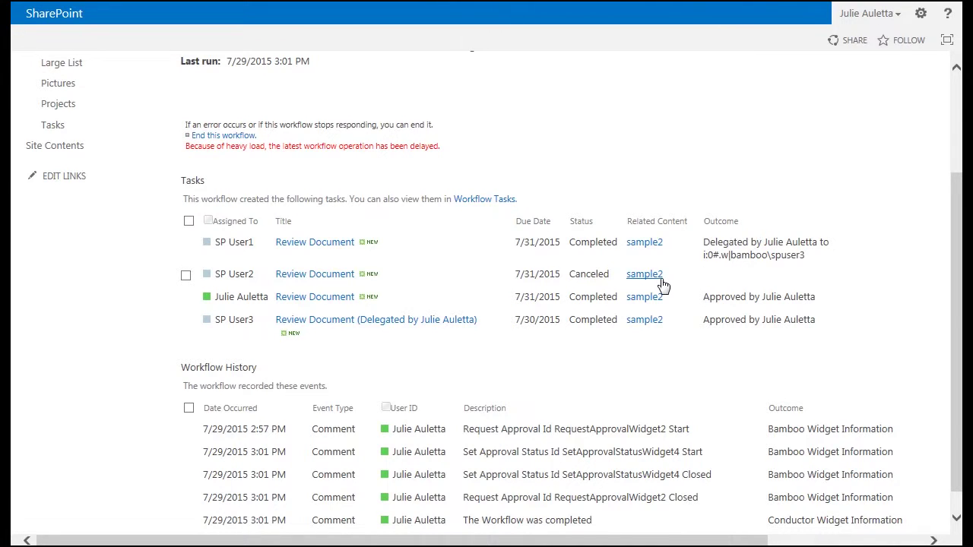
{"action": "scroll", "coordinate": [660, 287], "scroll_direction": "down", "scroll_amount": 1}
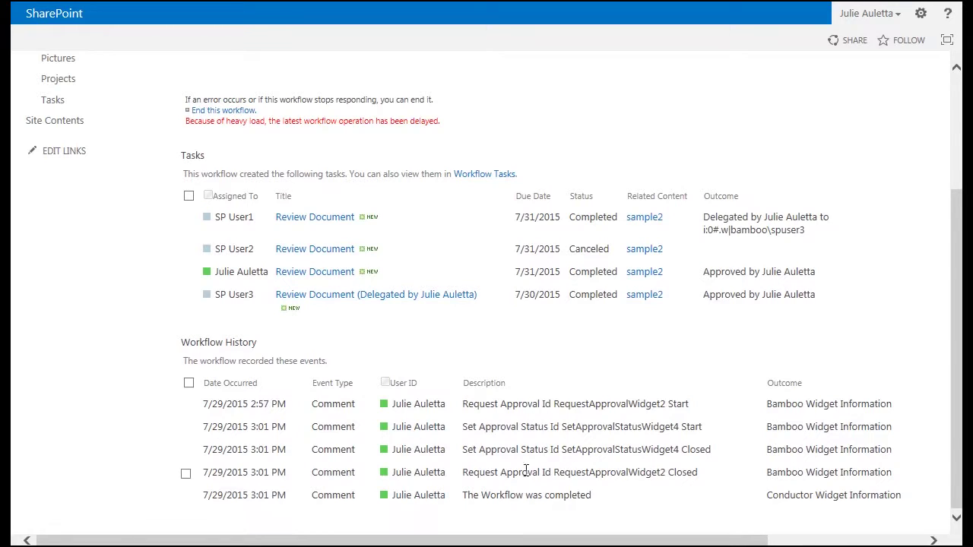
{"action": "scroll", "coordinate": [668, 504], "scroll_direction": "up", "scroll_amount": 3}
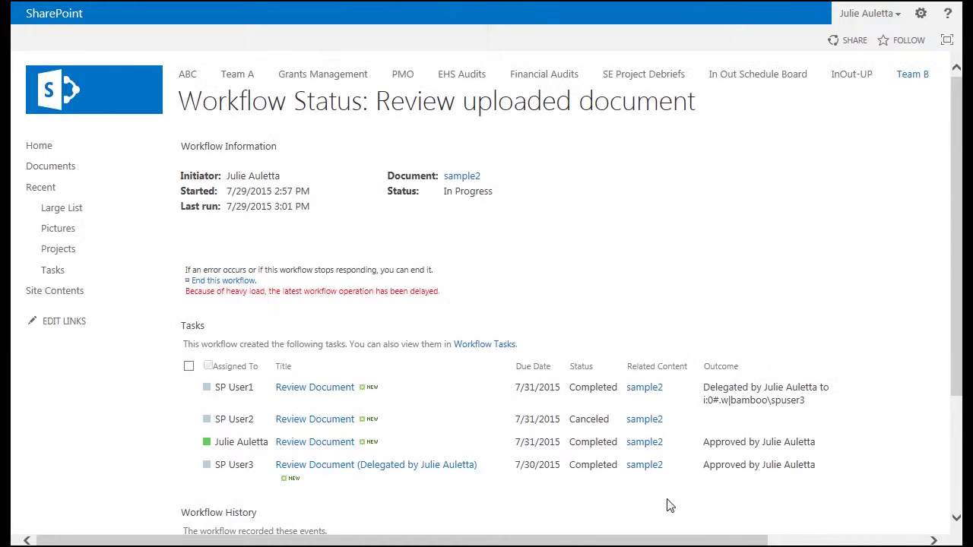
- In the Documents library, bring up the extended action menu for sample2 from its callout
{"action": "left_click", "coordinate": [47, 166]}
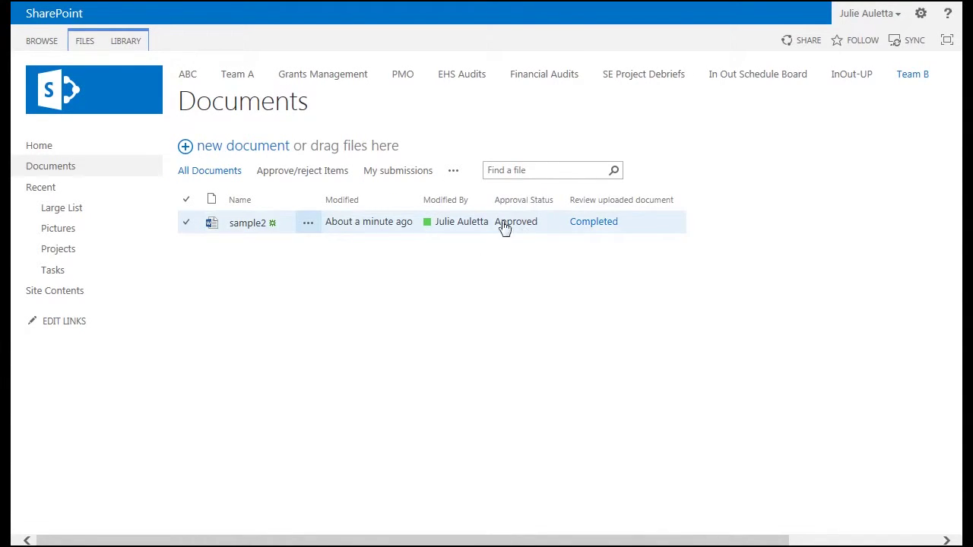
{"action": "left_click", "coordinate": [312, 226]}
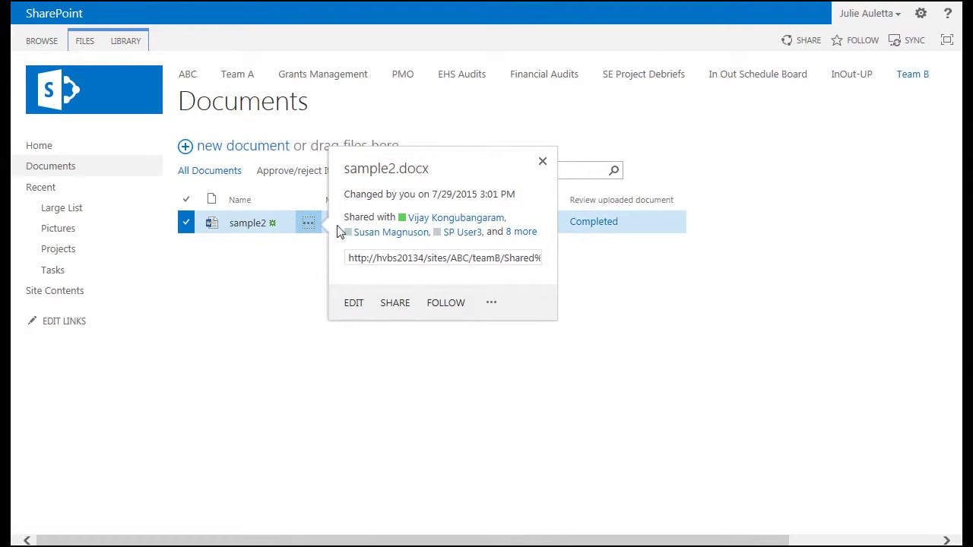
{"action": "left_click", "coordinate": [491, 304]}
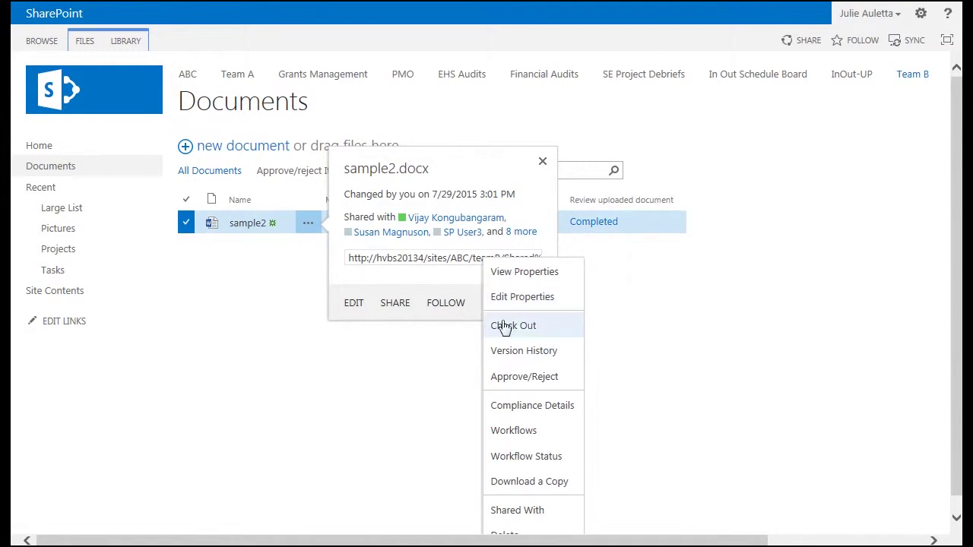
- Check sample2's Version History shows 1.0 as the approved version, then close it and the callout
{"action": "left_click", "coordinate": [524, 376]}
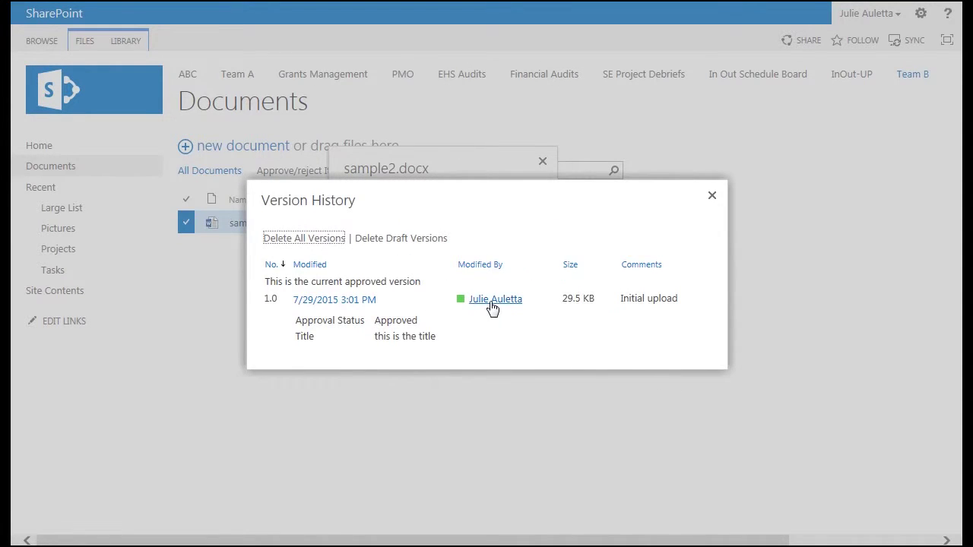
{"action": "mouse_move", "coordinate": [491, 308]}
{"action": "left_click", "coordinate": [710, 197]}
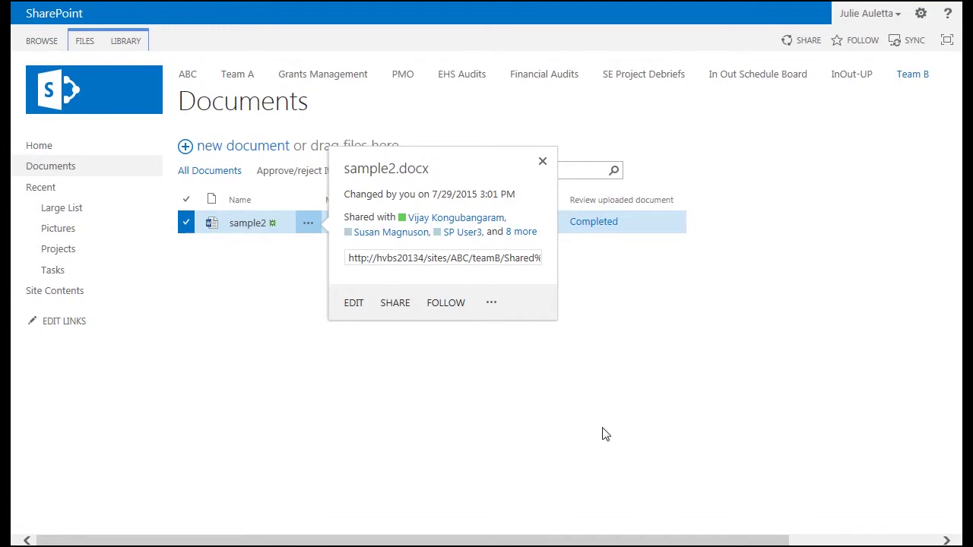
{"action": "left_click", "coordinate": [542, 163]}
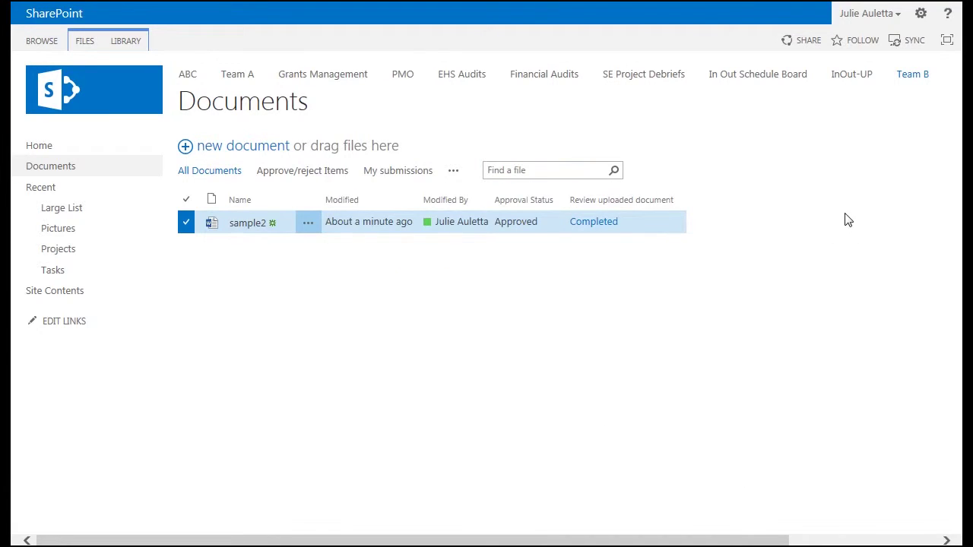